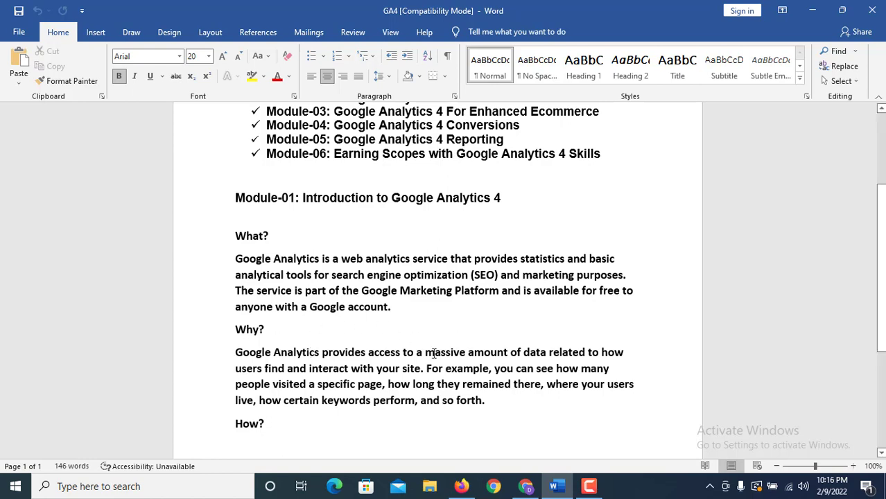
Switch to Chrome, search for "google analytics" in a new tab and open the Google Analytics site
left_click(527, 486)
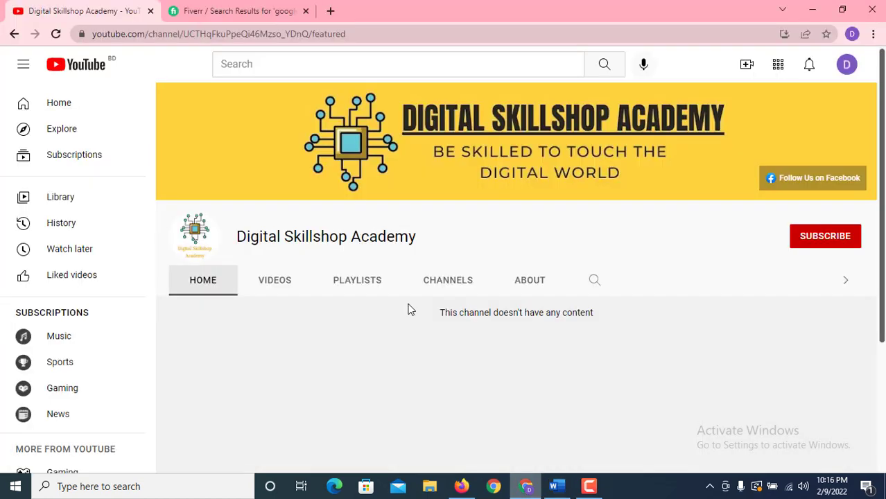
left_click(329, 11)
type("go")
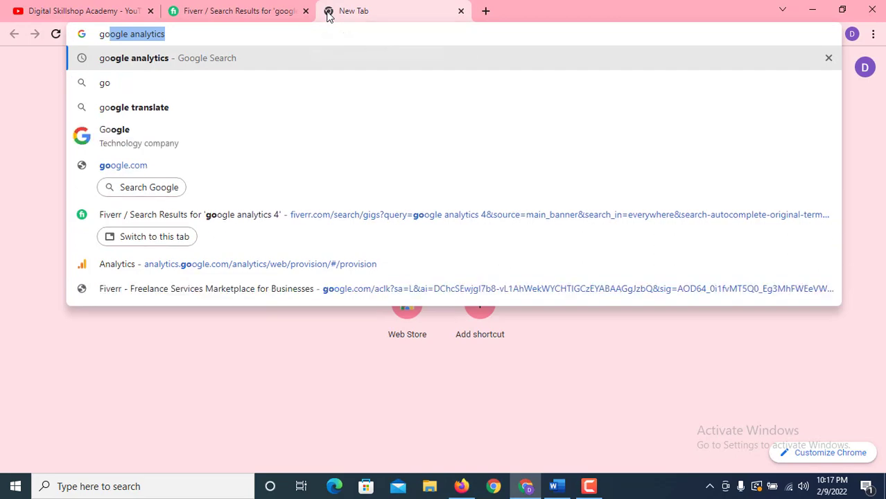
type("ogle analytics")
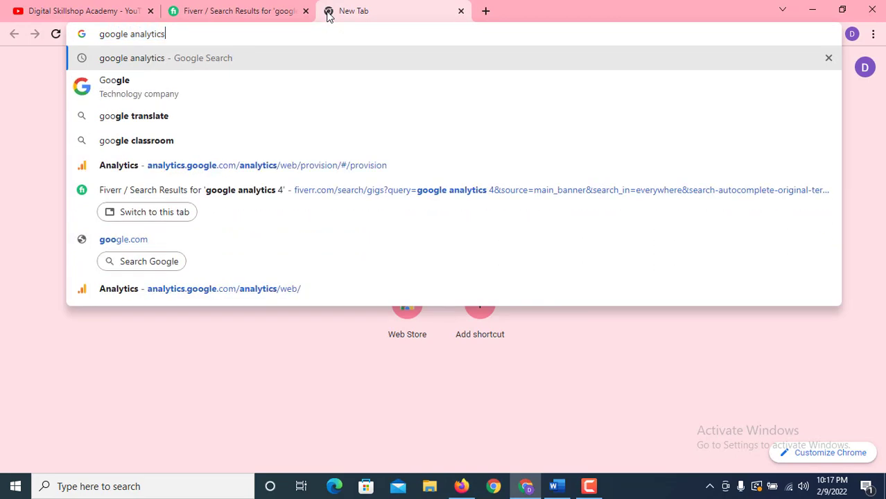
key("Return")
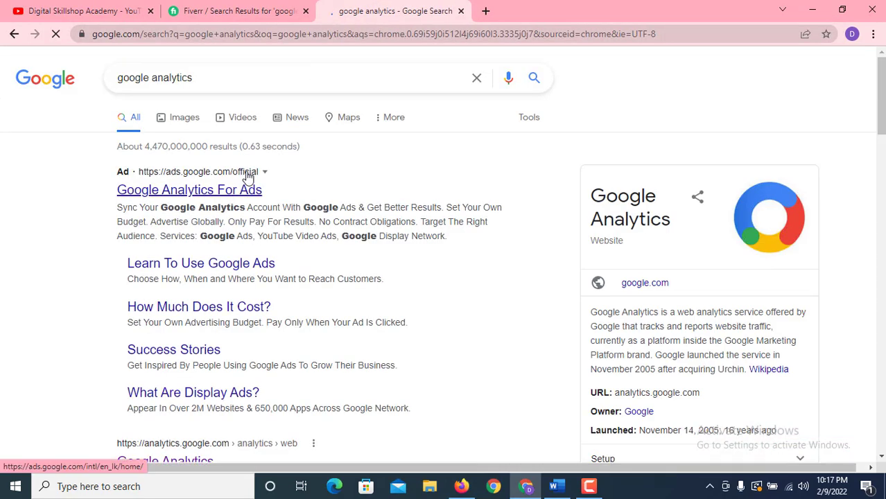
scroll(233, 198, "down", 2)
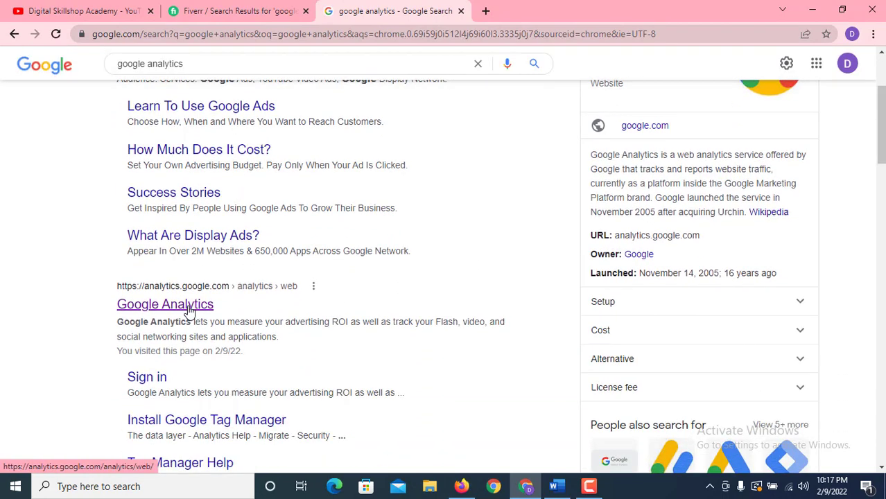
left_click(184, 305)
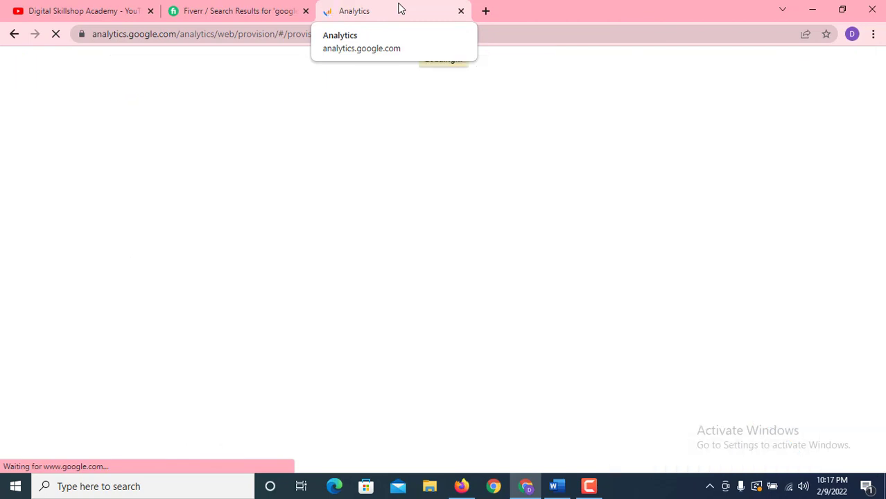
left_click(590, 485)
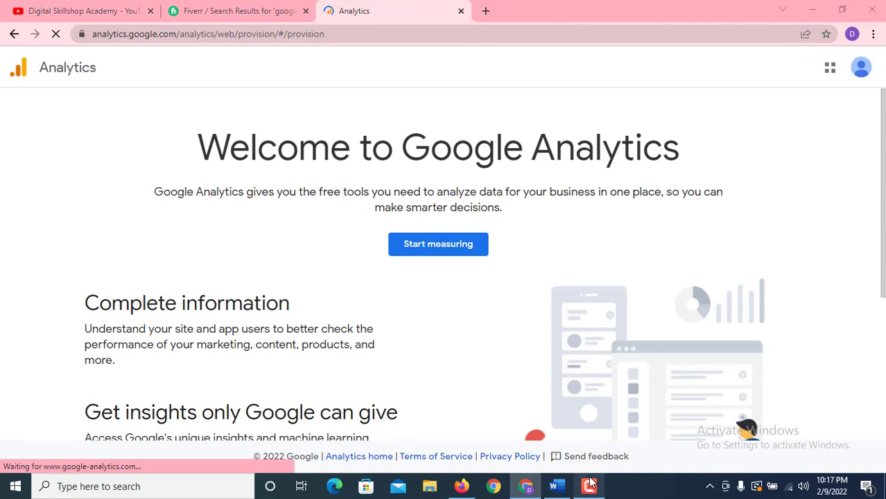
left_click(463, 340)
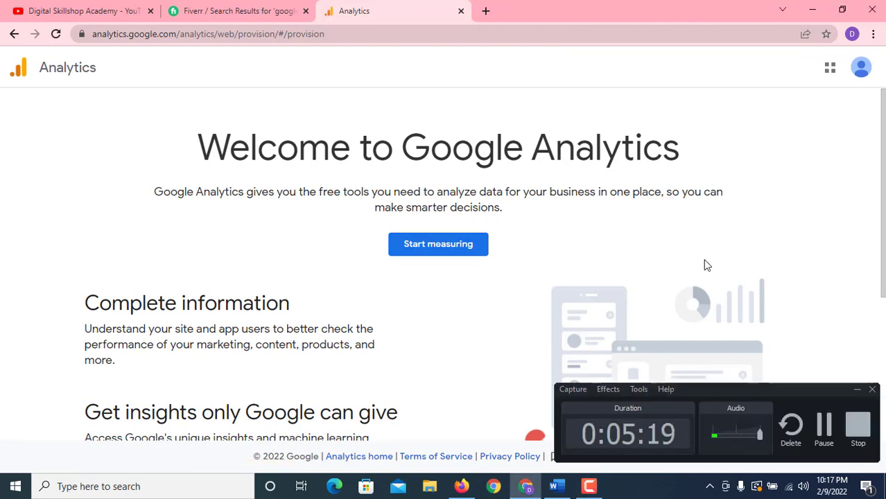
left_click(855, 390)
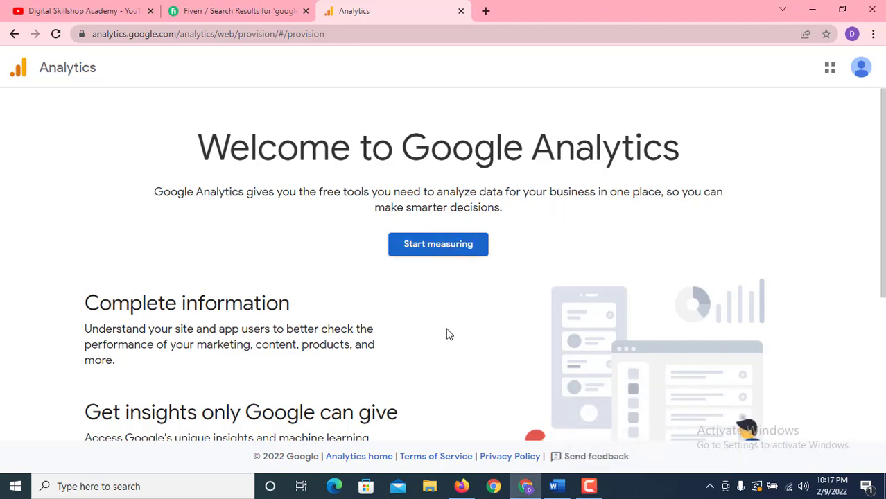
Start creating a new Google Analytics account from the welcome page
scroll(275, 216, "down", 3)
scroll(275, 215, "up", 3)
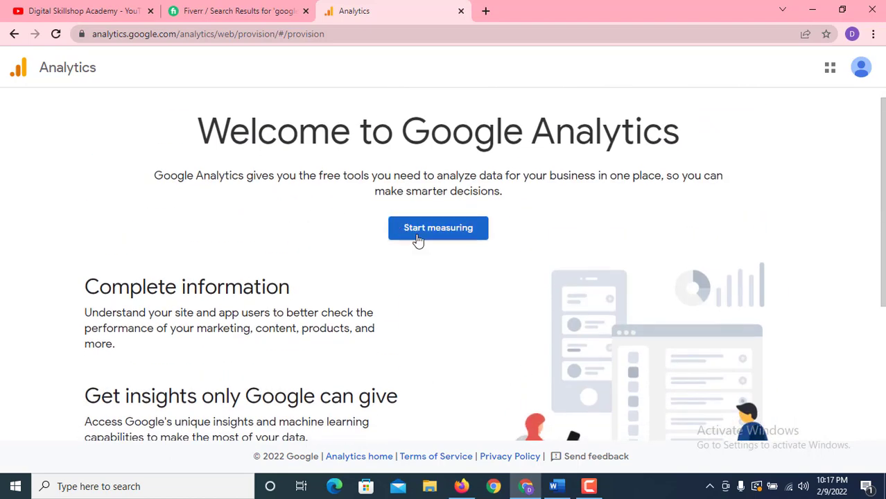
left_click(418, 235)
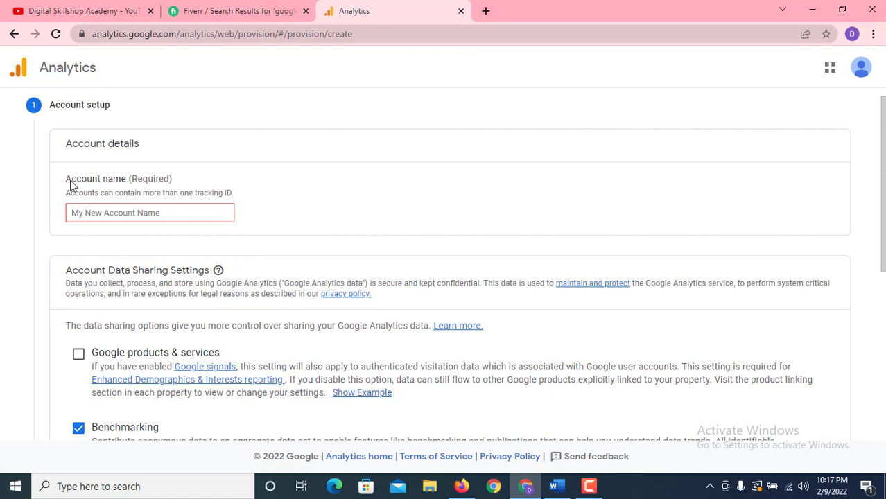
Enable Google products & services in the Account Data Sharing Settings and review the other sharing options
left_click(95, 213)
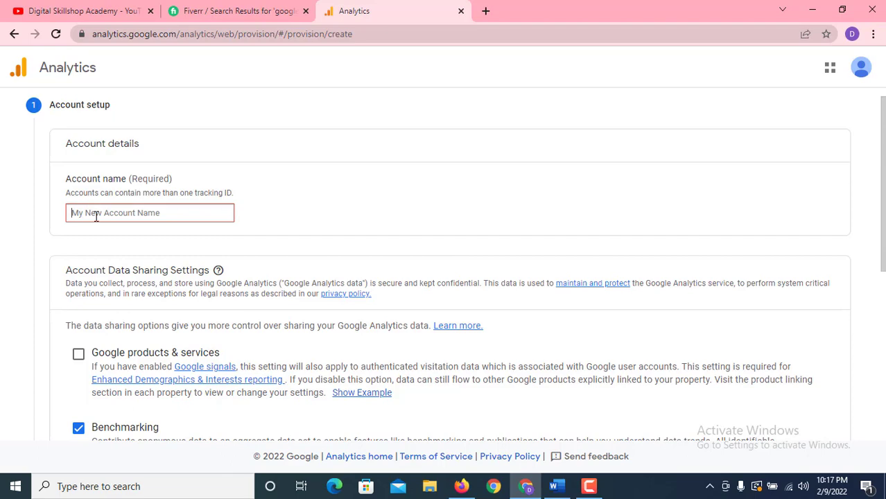
scroll(293, 212, "down", 1)
scroll(294, 212, "down", 4)
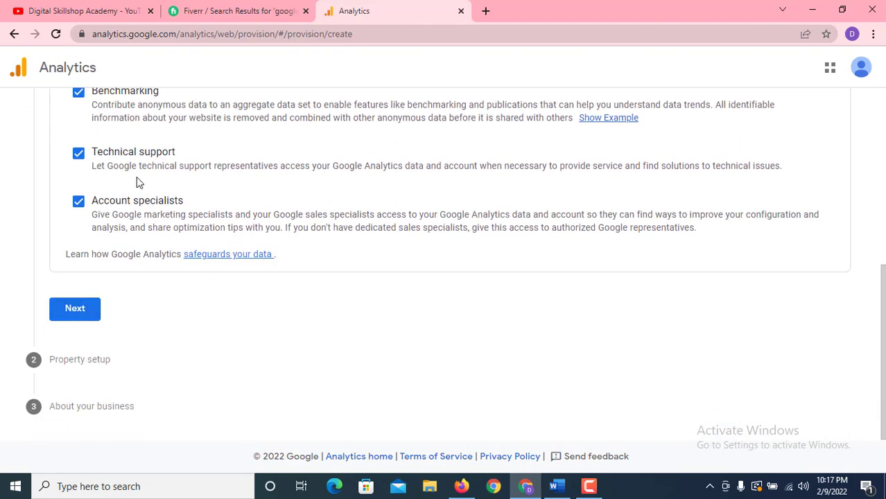
scroll(137, 177, "up", 4)
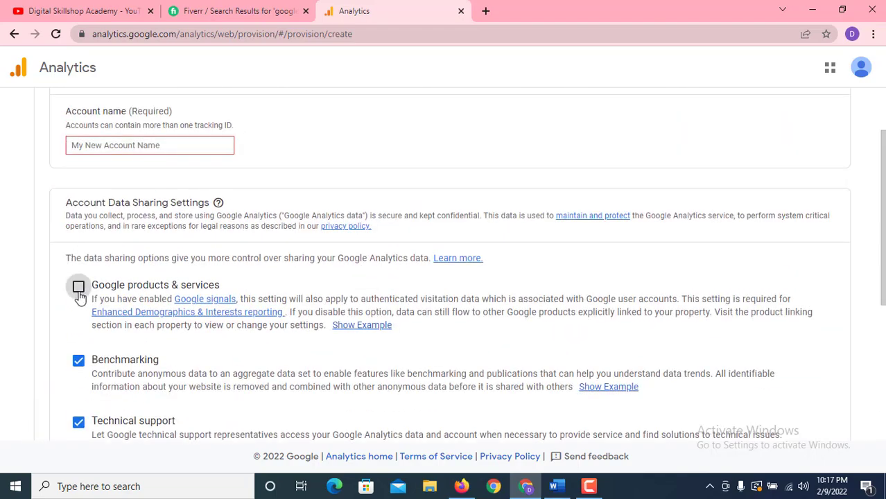
left_click(78, 287)
scroll(80, 297, "down", 4)
scroll(79, 297, "up", 2)
scroll(76, 326, "down", 2)
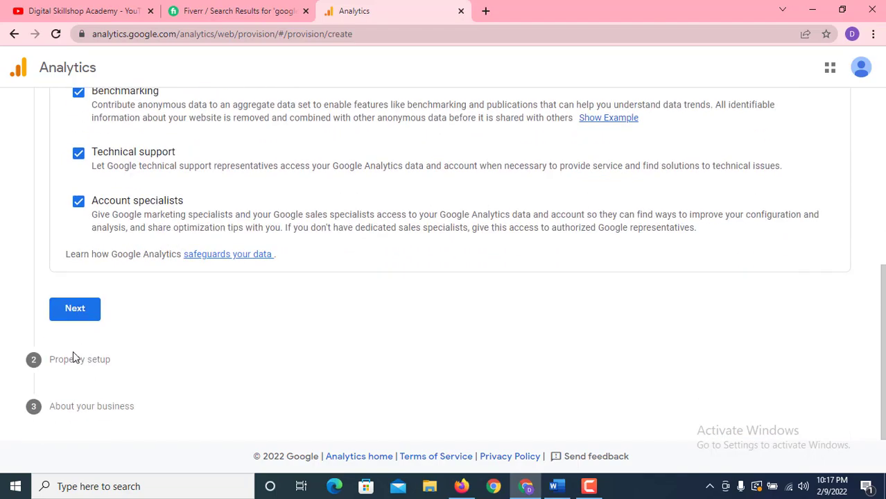
scroll(87, 292, "up", 2)
scroll(144, 146, "up", 3)
Copy the channel title Digital Skillshop Academy from the YouTube page and use it as the Analytics account name
left_click(145, 185)
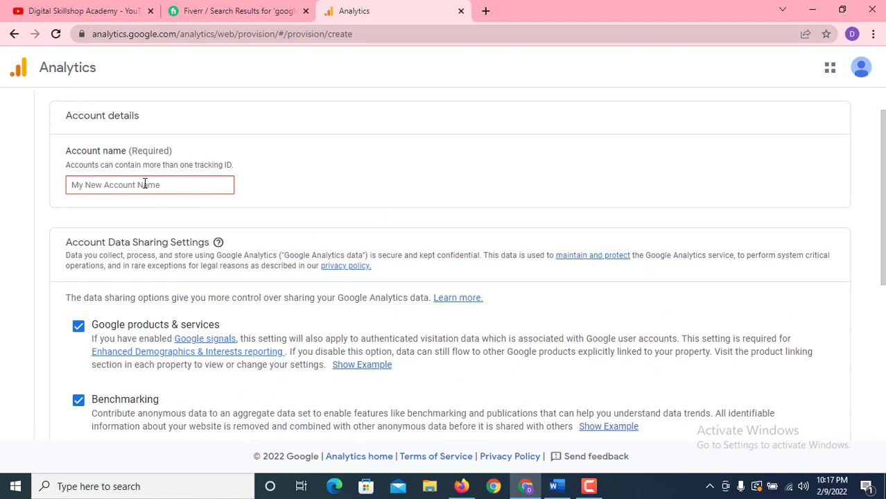
left_click(83, 11)
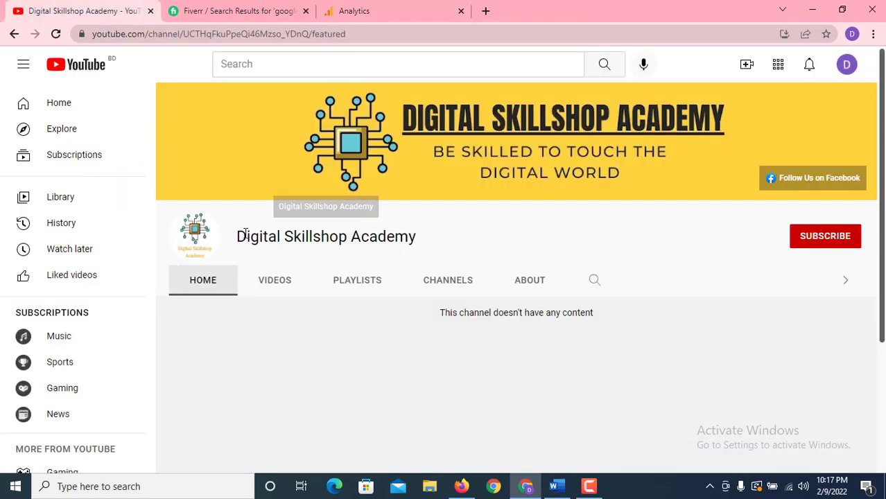
left_click_drag(238, 237, 413, 236)
right_click(419, 237)
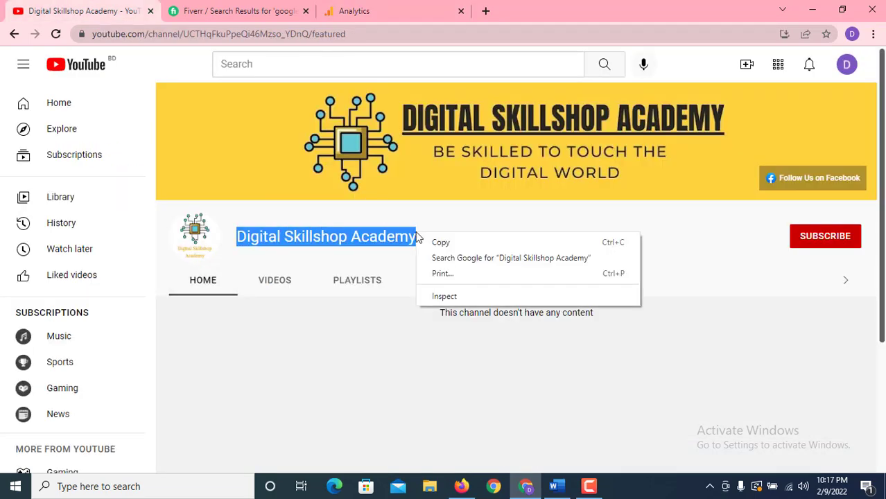
left_click(441, 242)
left_click(361, 11)
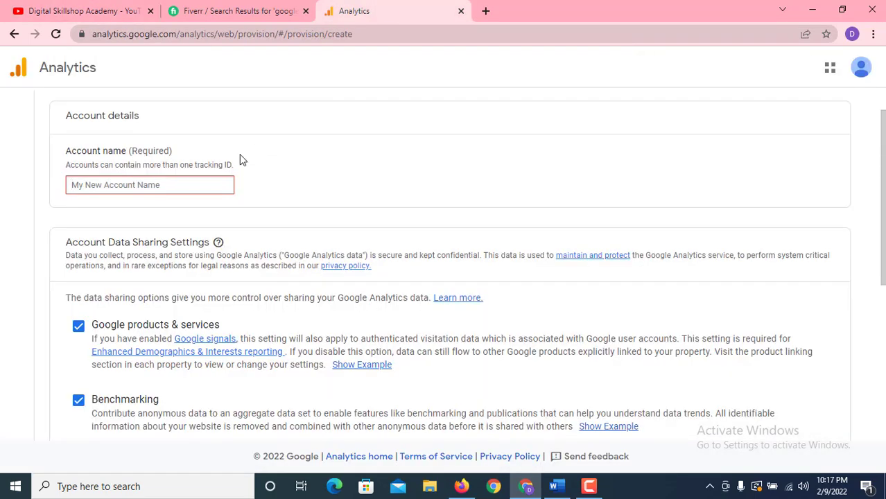
key("ctrl+v")
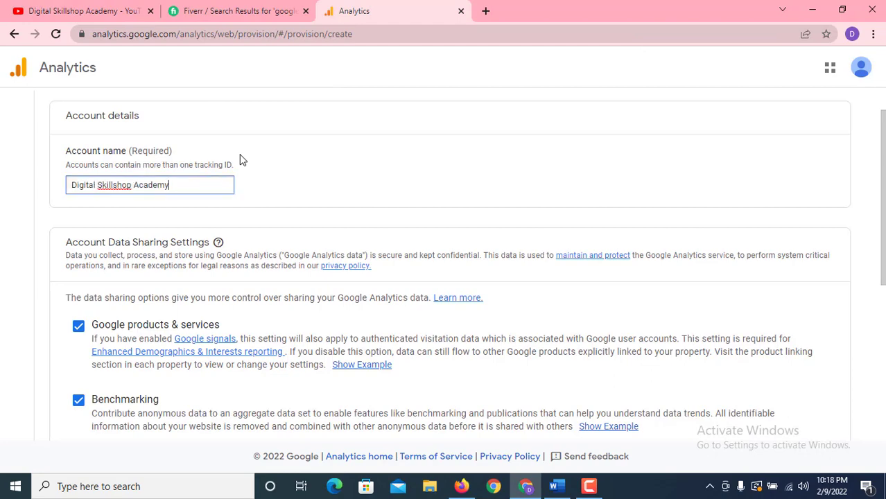
Continue to the property setup and name the property Digital Skillshop Academy
scroll(269, 181, "down", 4)
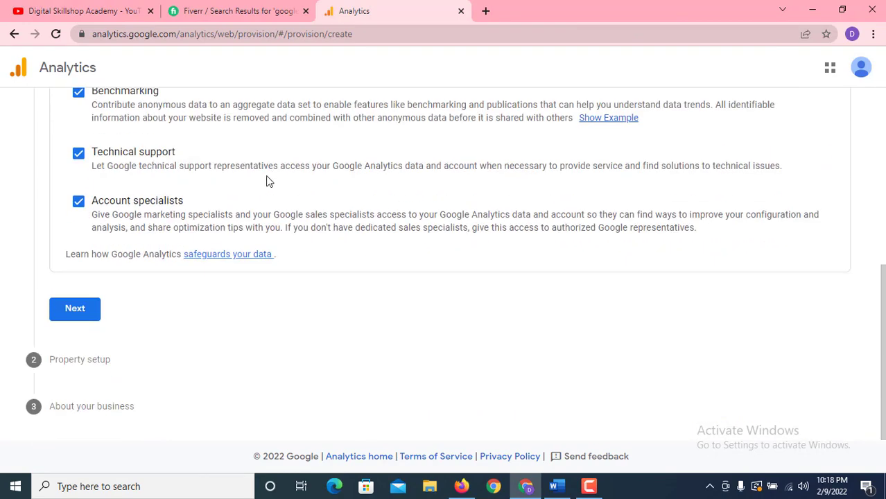
left_click(76, 310)
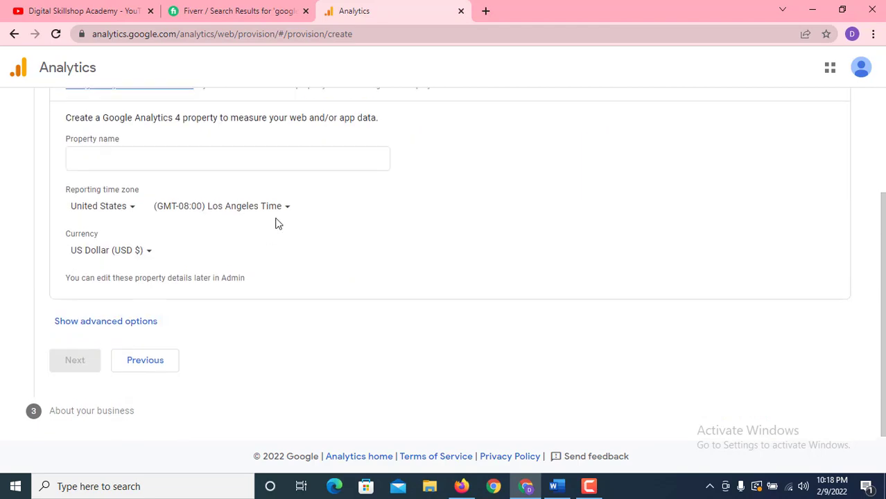
left_click(128, 296)
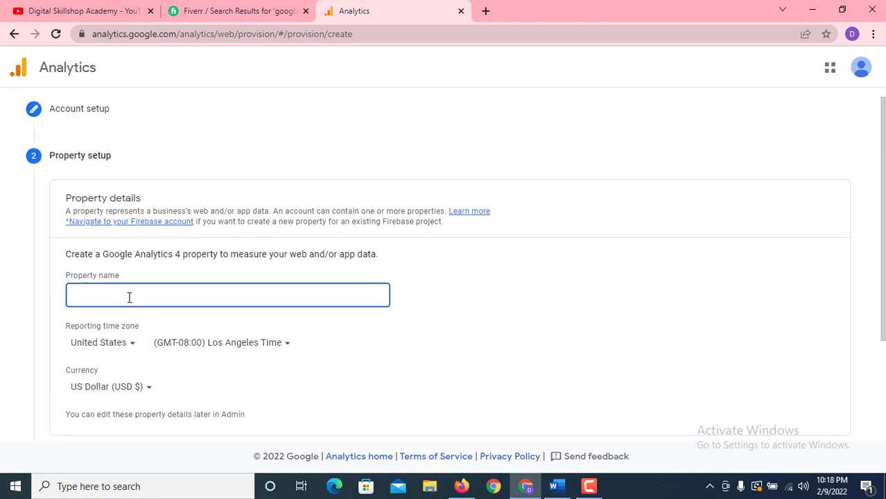
key("ctrl+v")
Set the property's reporting time zone country to Bangladesh and check its available time zones
scroll(129, 297, "down", 2)
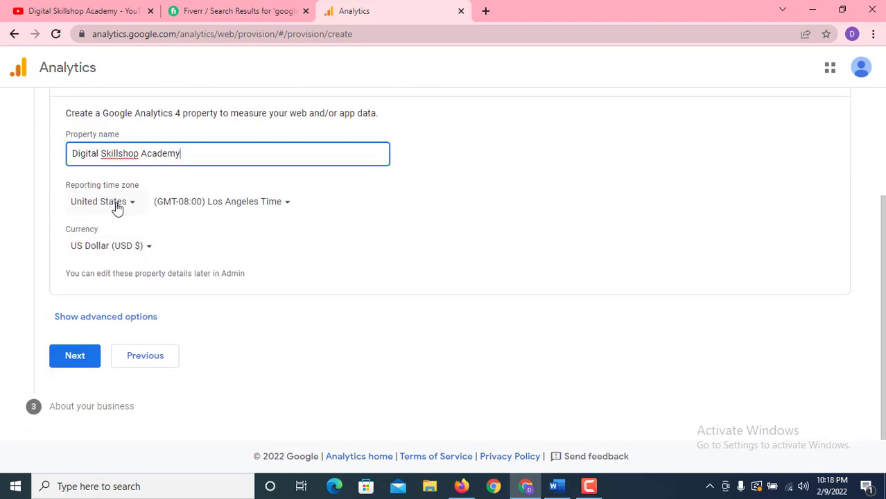
left_click(117, 208)
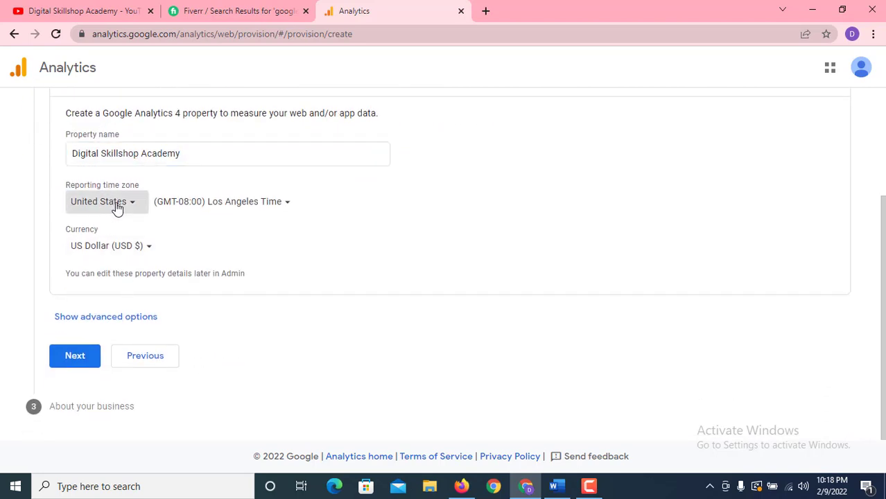
left_click(405, 241)
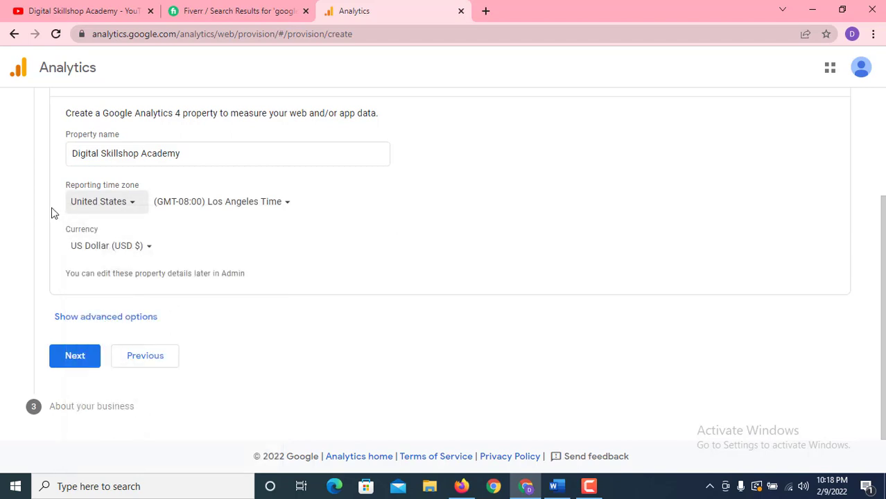
left_click(109, 208)
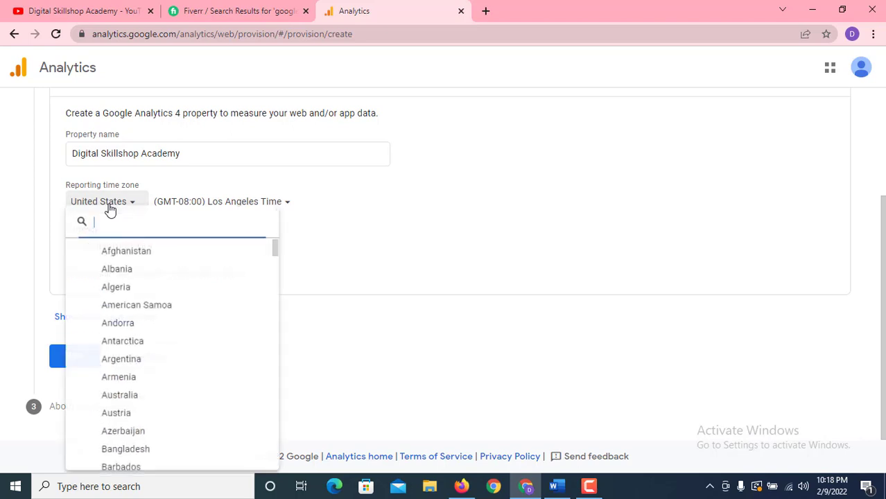
scroll(144, 350, "down", 2)
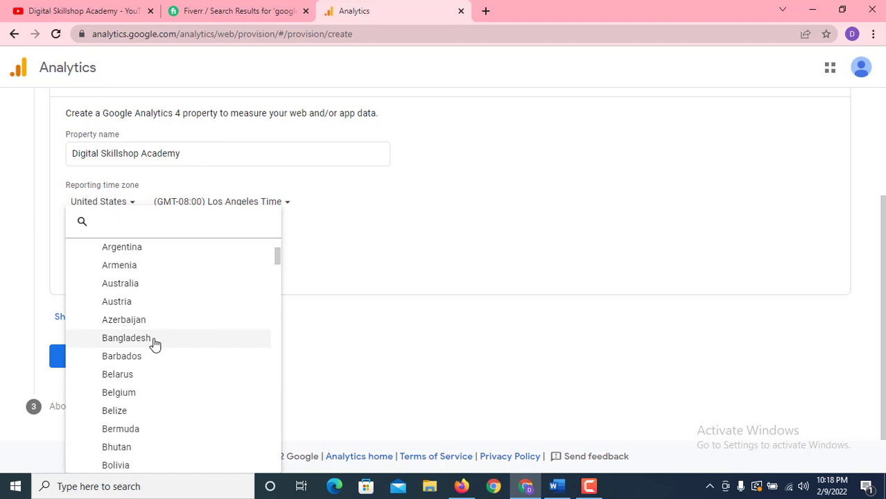
left_click(151, 340)
left_click(239, 208)
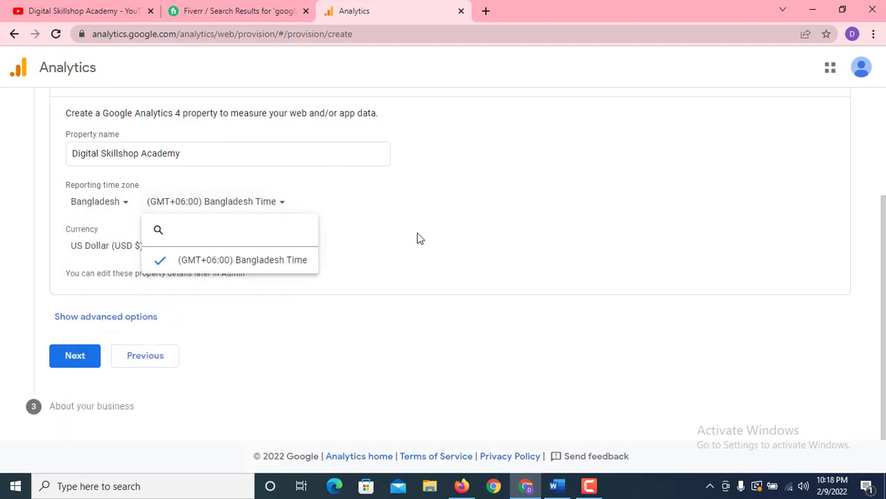
left_click(417, 238)
Look through the list of available currencies for the property, keeping US Dollar (USD $) selected
left_click(144, 249)
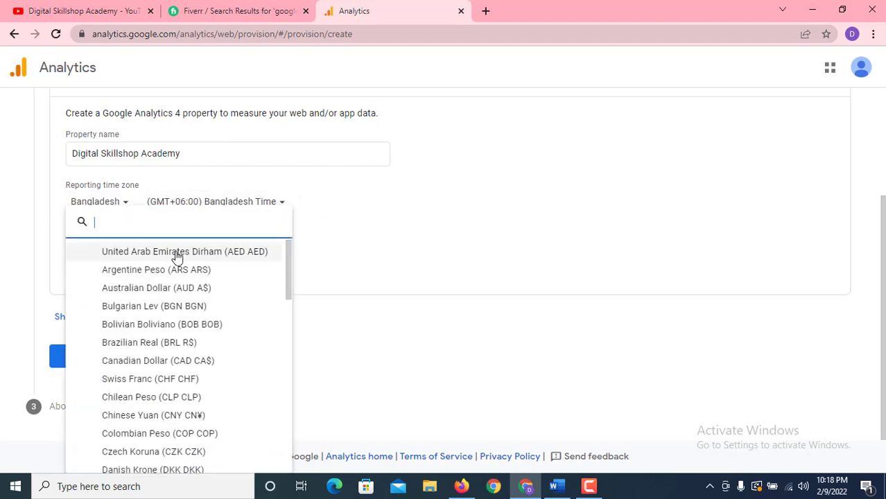
scroll(206, 359, "down", 5)
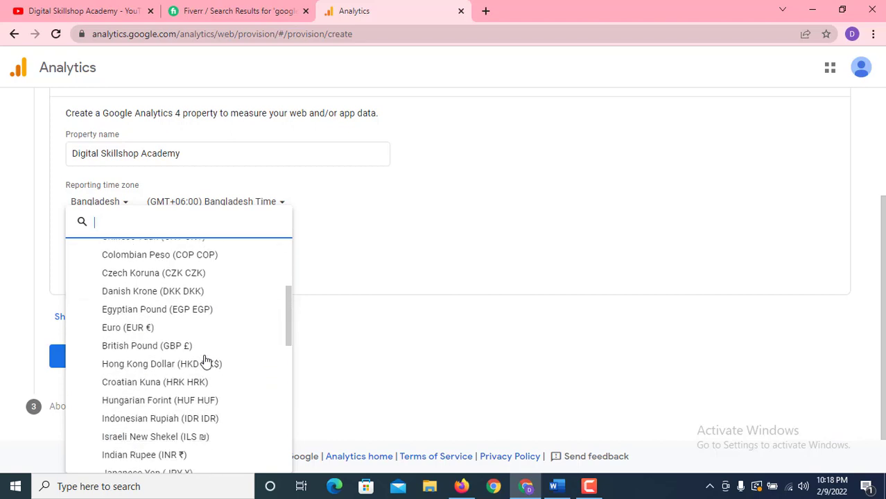
scroll(206, 359, "down", 5)
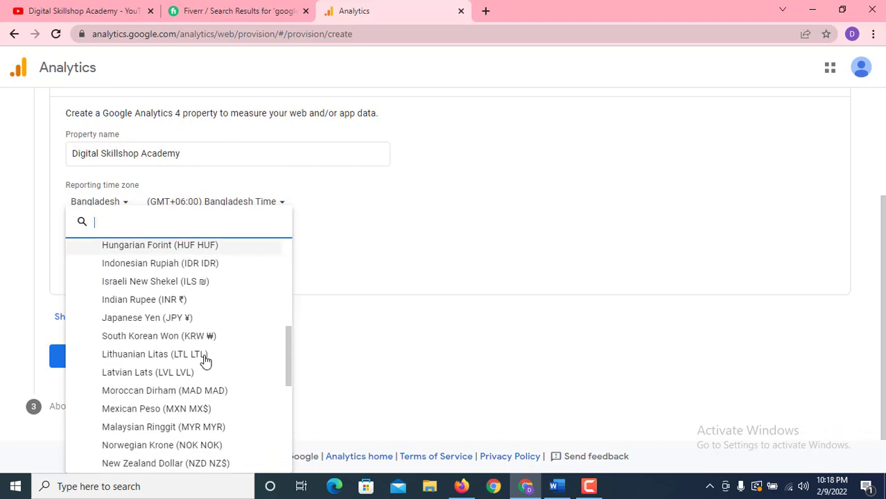
scroll(206, 360, "down", 2)
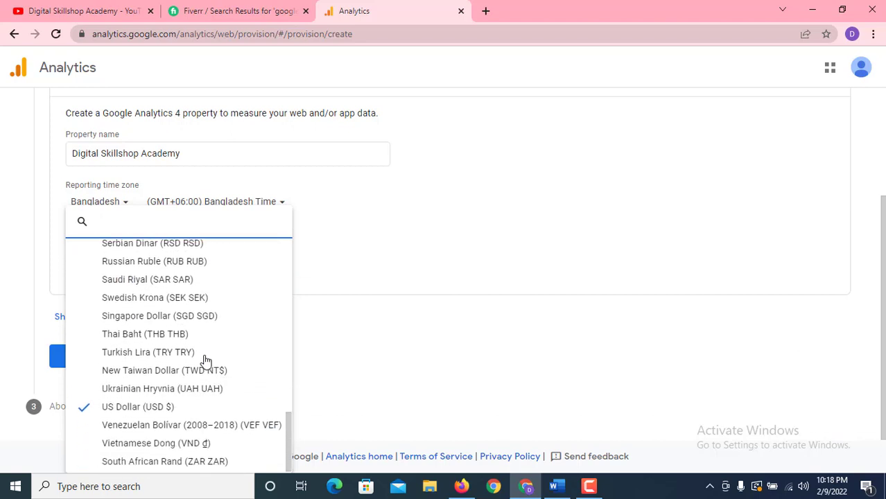
scroll(206, 359, "up", 3)
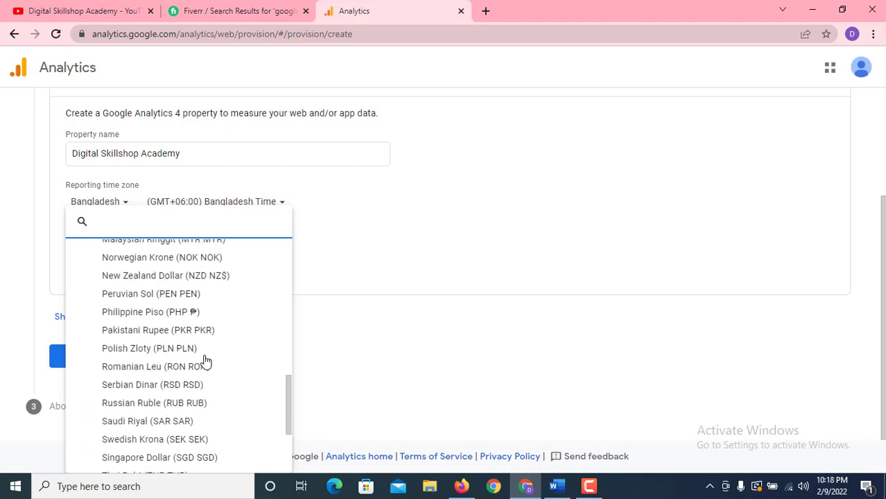
scroll(206, 359, "down", 2)
scroll(206, 360, "up", 1)
scroll(206, 360, "up", 5)
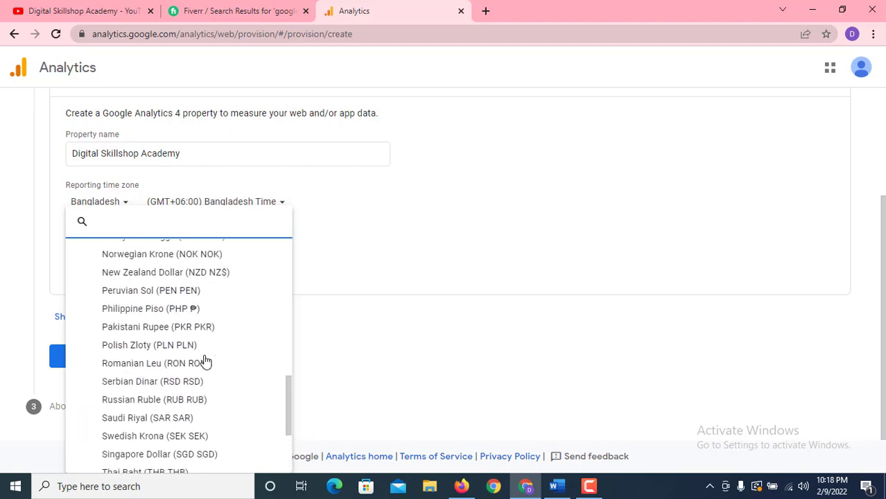
scroll(205, 359, "up", 4)
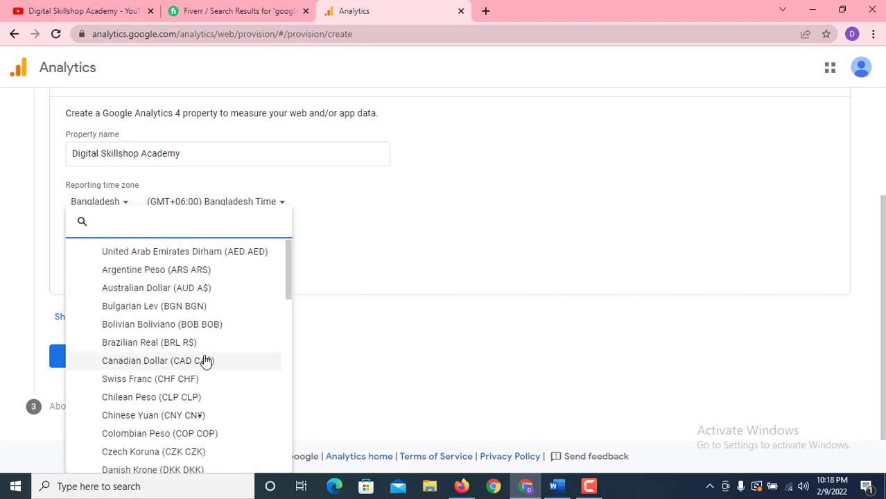
left_click(376, 253)
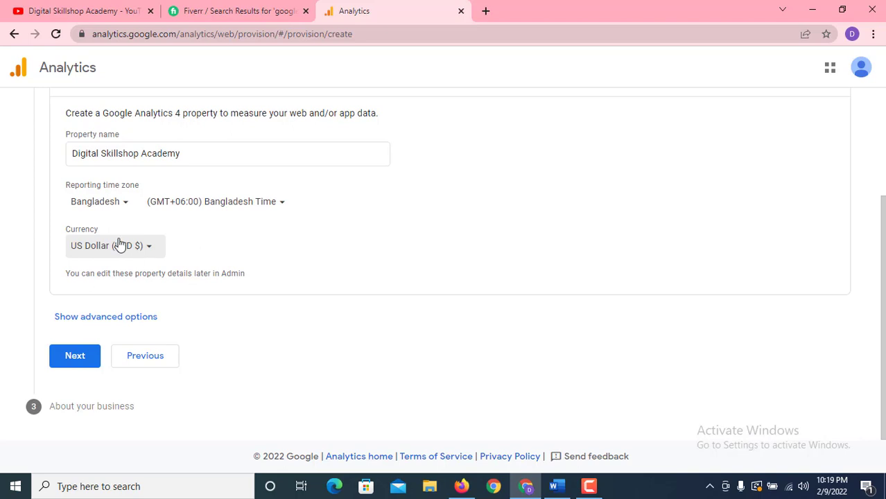
Show the advanced options and examine the description for creating a Universal Analytics property
left_click(85, 320)
scroll(319, 250, "down", 2)
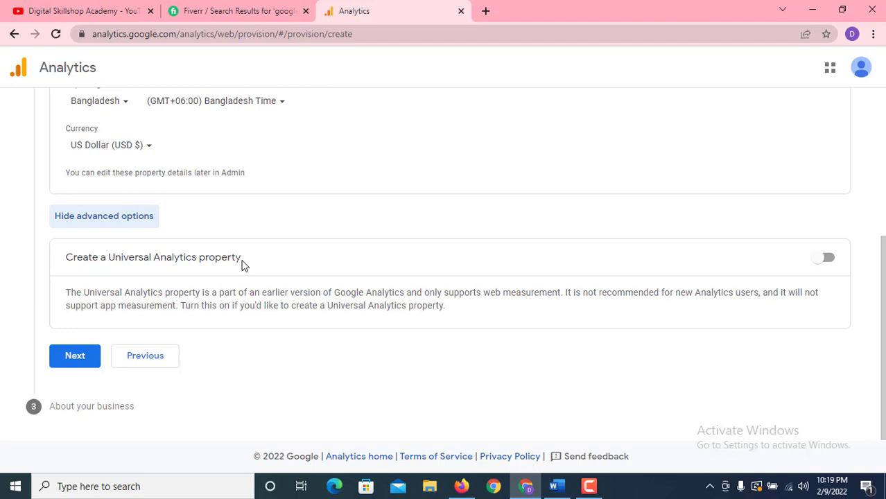
left_click_drag(242, 263, 110, 261)
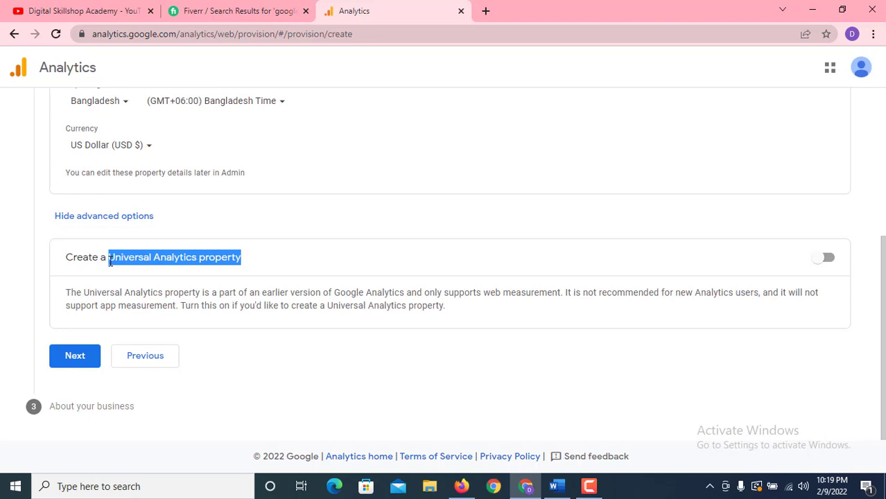
scroll(359, 235, "up", 2)
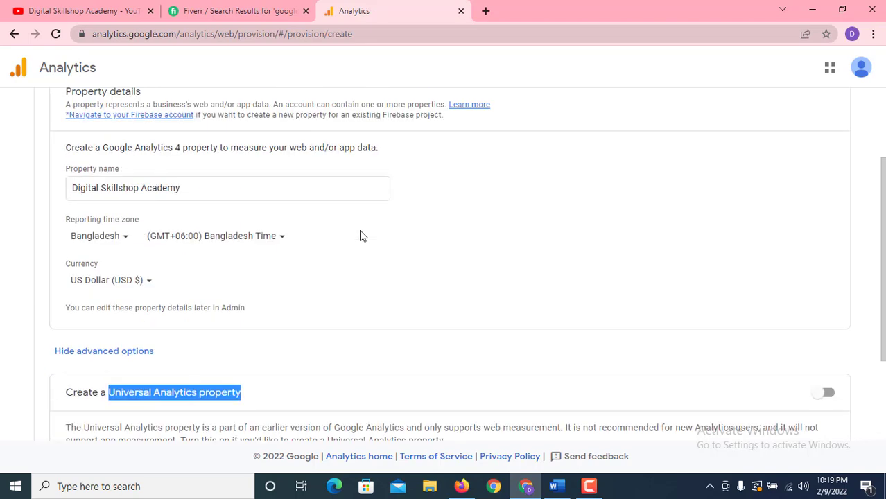
scroll(359, 235, "up", 2)
scroll(360, 236, "down", 4)
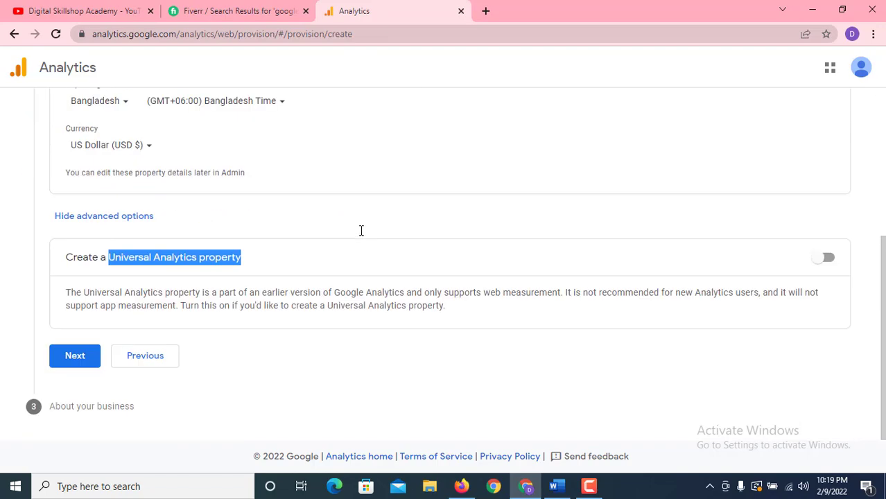
scroll(360, 232, "up", 3)
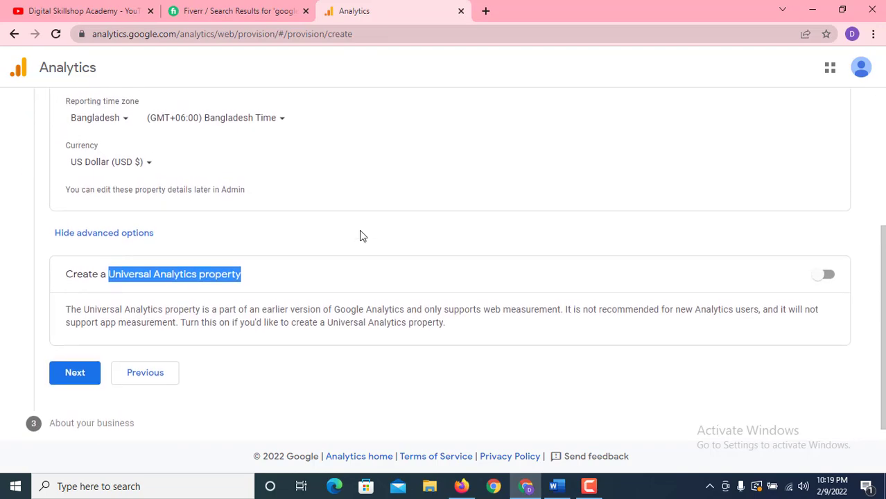
scroll(360, 235, "up", 1)
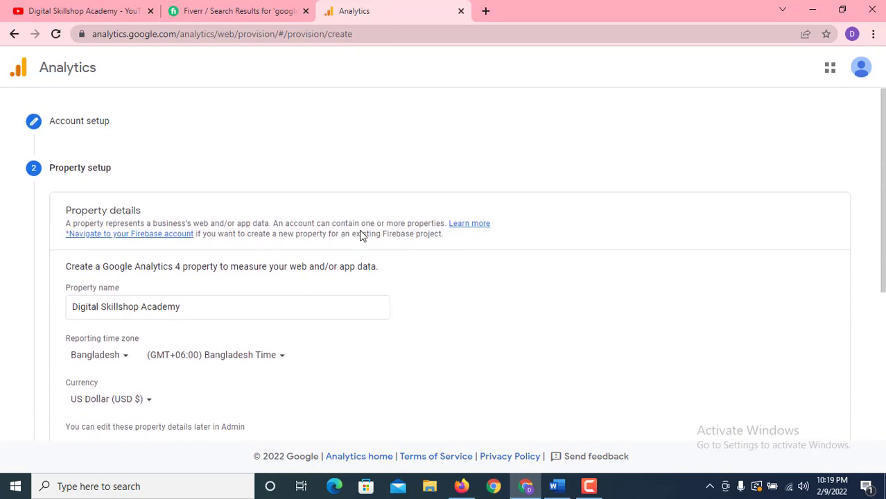
scroll(360, 235, "down", 4)
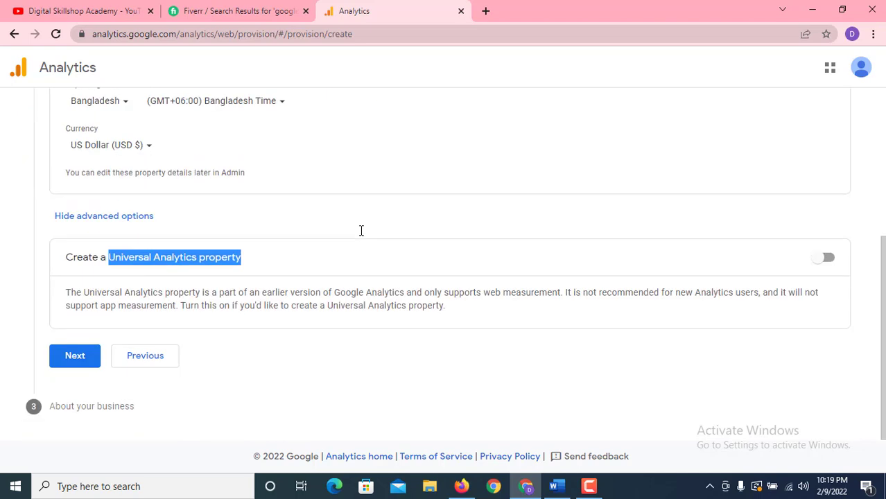
left_click(110, 257)
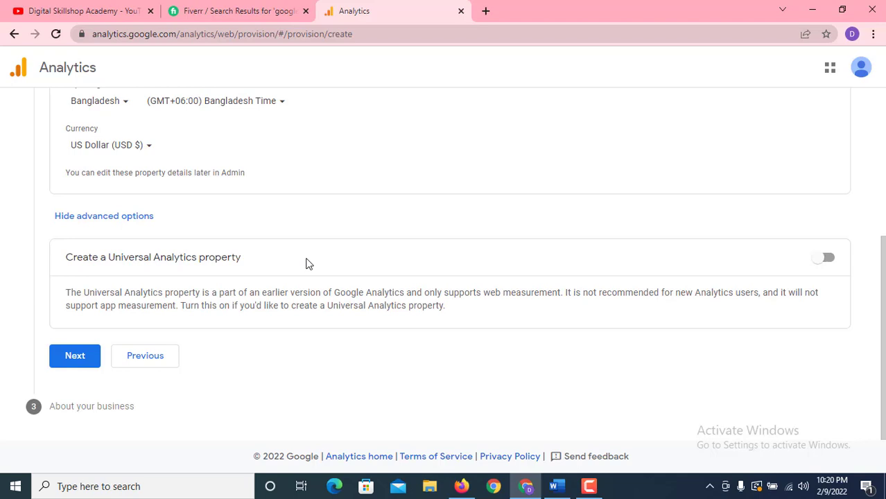
Compare the Google Analytics 4 property details with the Universal Analytics property option, leaving that option off
scroll(309, 263, "up", 1)
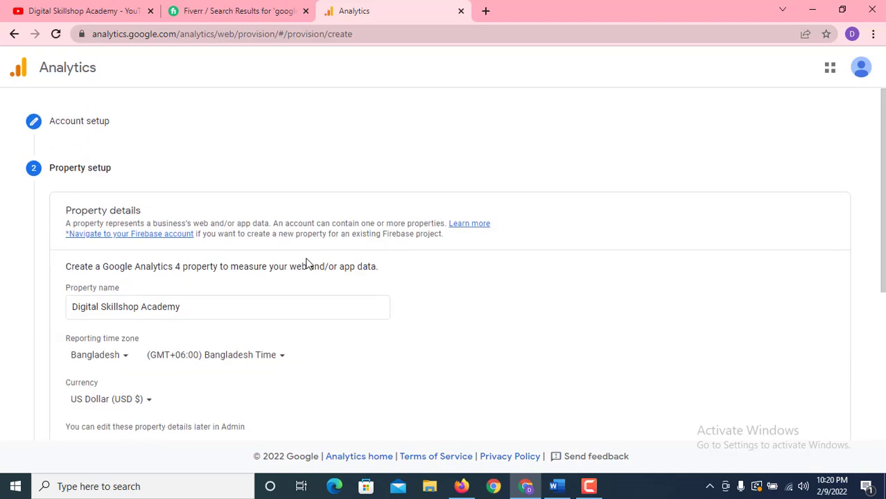
scroll(308, 264, "down", 4)
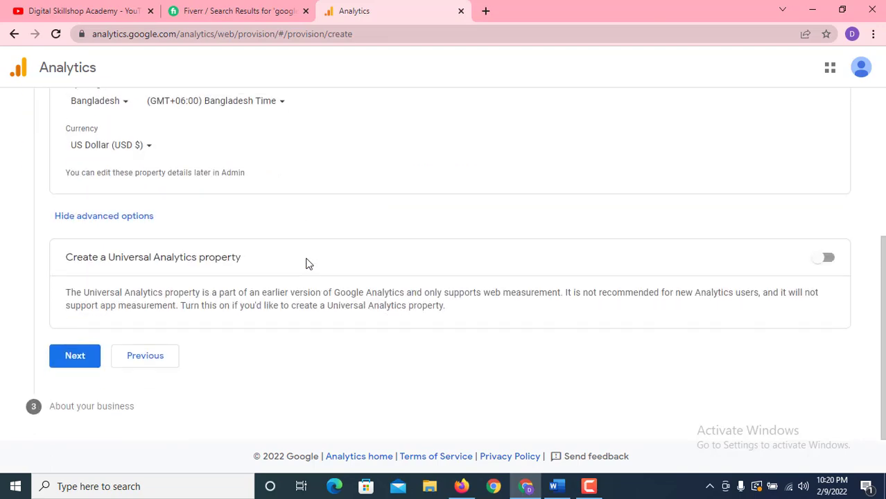
scroll(307, 264, "up", 4)
scroll(308, 264, "down", 4)
mouse_move(110, 257)
left_mouse_down()
mouse_move(242, 257)
mouse_move(116, 258)
left_mouse_up()
left_click(244, 259)
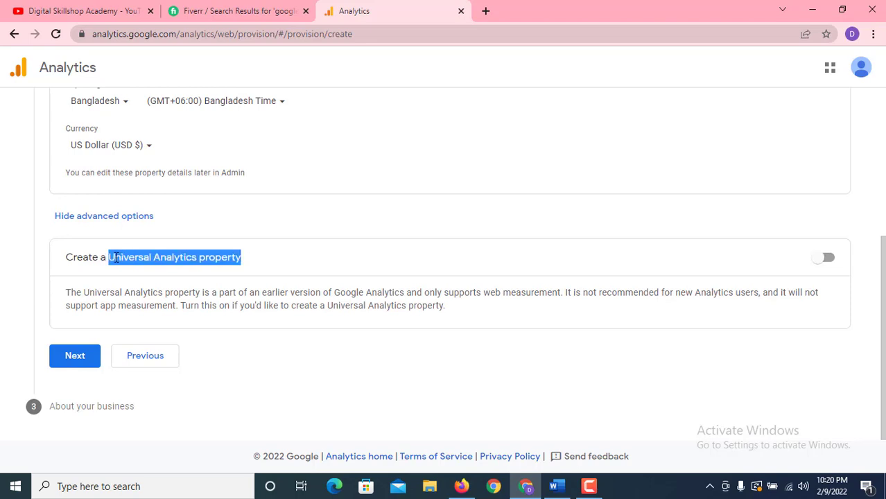
left_click(116, 258)
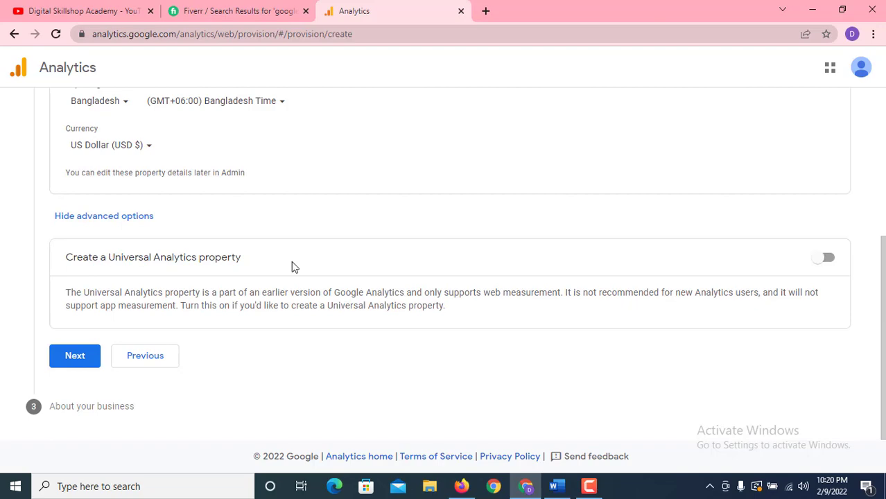
scroll(292, 266, "up", 3)
scroll(291, 266, "up", 1)
scroll(292, 266, "down", 4)
scroll(292, 264, "up", 1)
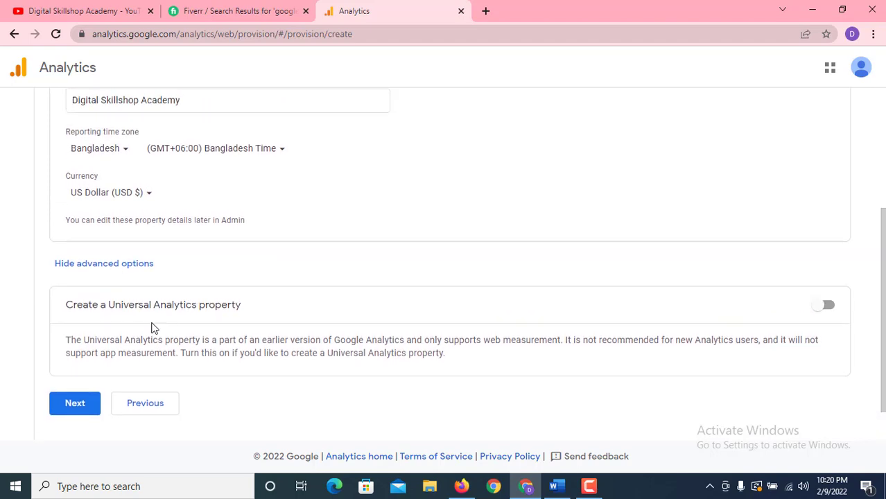
left_click_drag(110, 307, 246, 307)
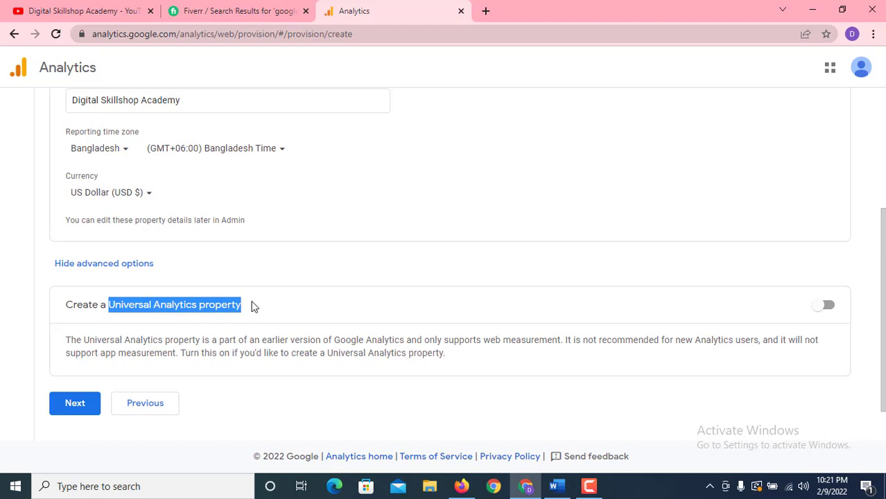
scroll(253, 305, "up", 3)
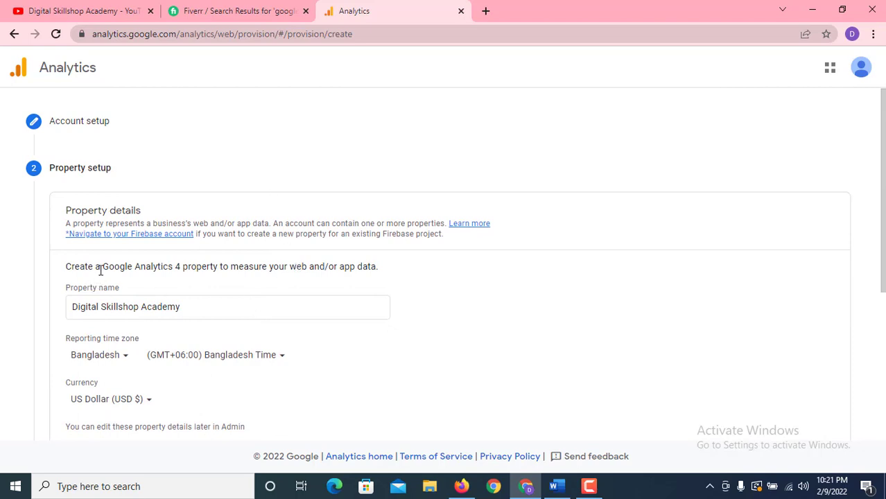
scroll(314, 333, "down", 4)
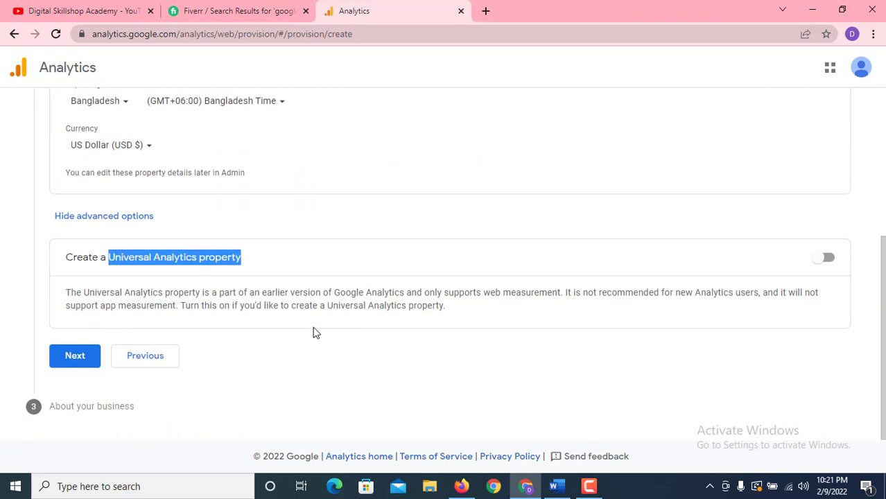
left_click(316, 311)
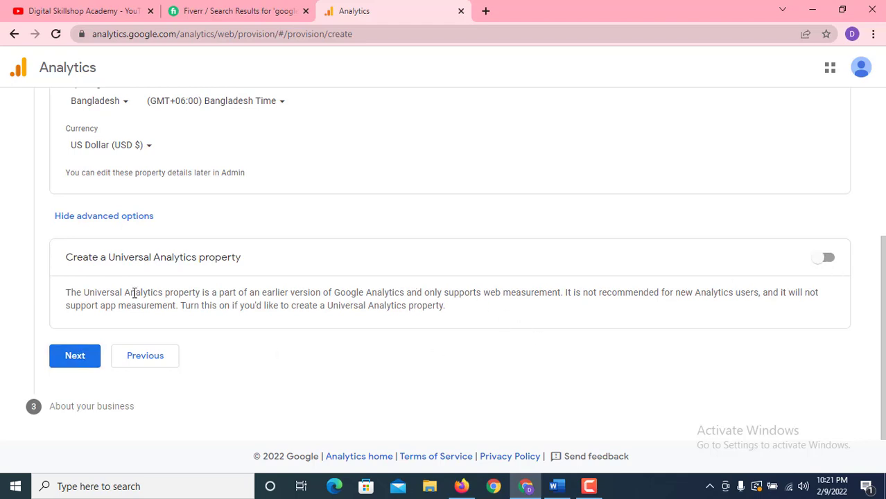
scroll(135, 292, "up", 4)
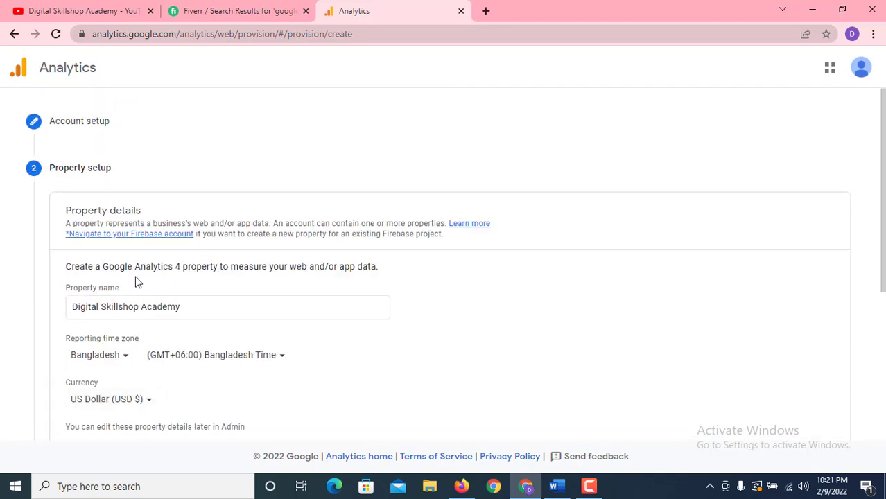
scroll(194, 282, "down", 4)
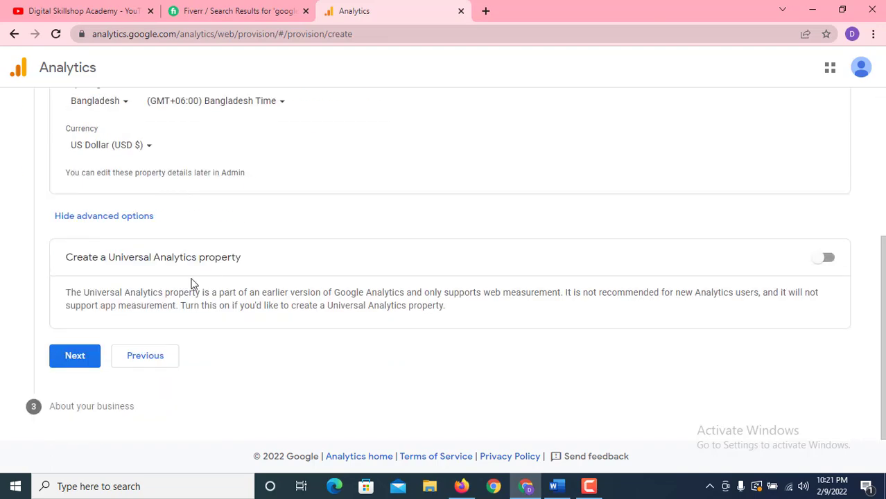
Continue past the property setup and reopen the Account setup and Property setup sections to review their details
left_click(74, 365)
scroll(270, 301, "up", 4)
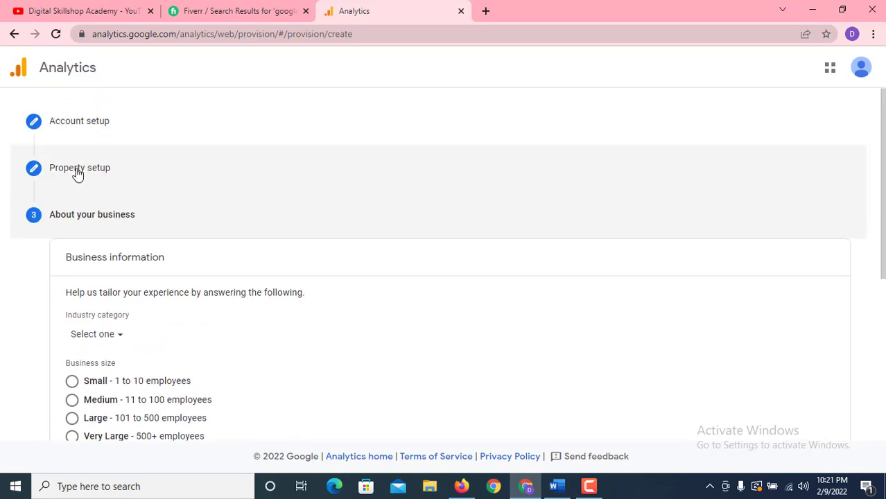
left_click(83, 138)
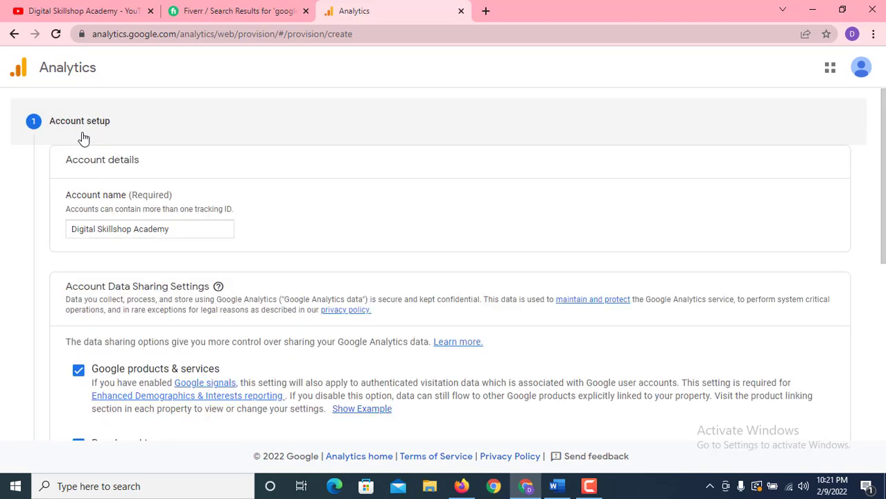
scroll(181, 229, "down", 5)
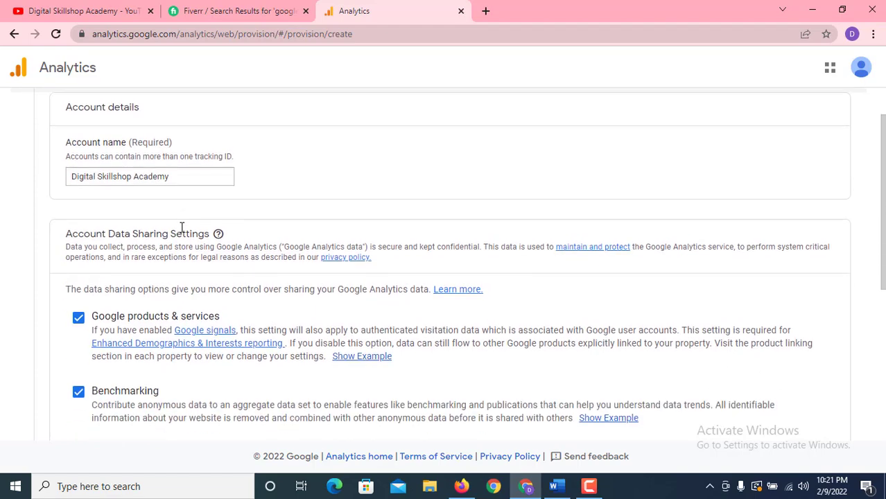
left_click(113, 348)
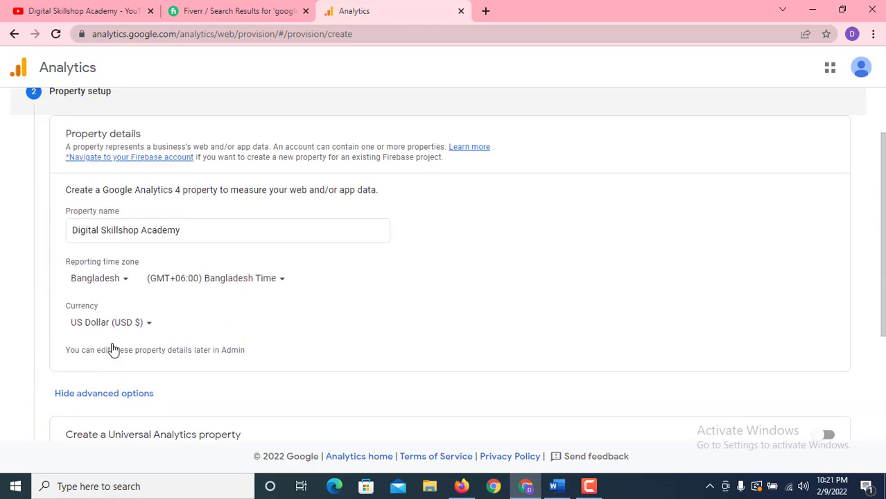
scroll(113, 348, "down", 3)
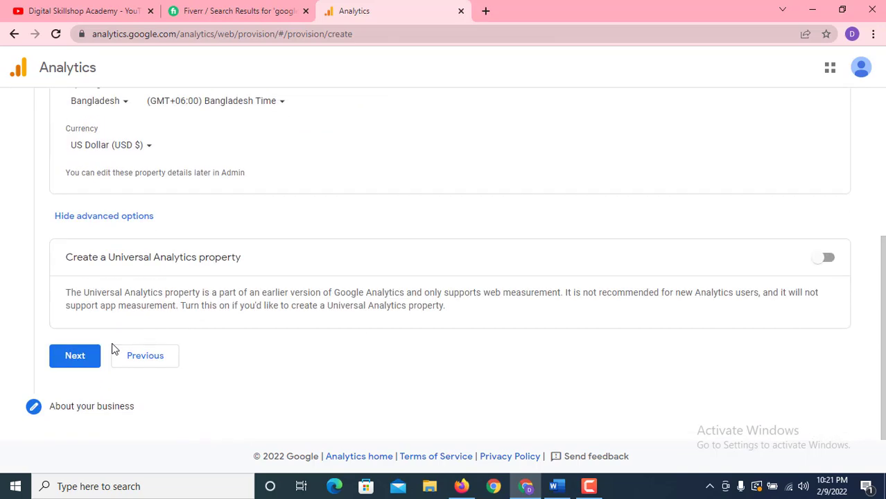
Continue to the business information, review its questions and set the industry category to Arts & Entertainment
left_click(73, 363)
scroll(210, 331, "down", 3)
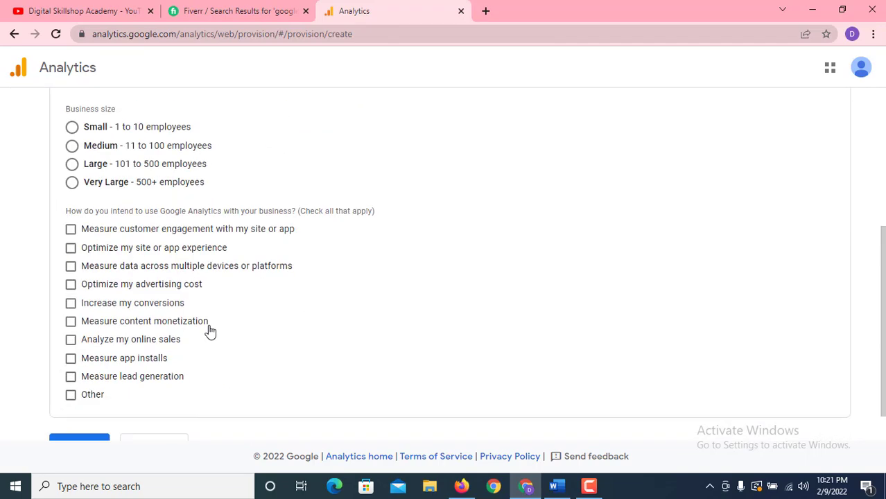
scroll(210, 331, "down", 1)
scroll(93, 253, "up", 3)
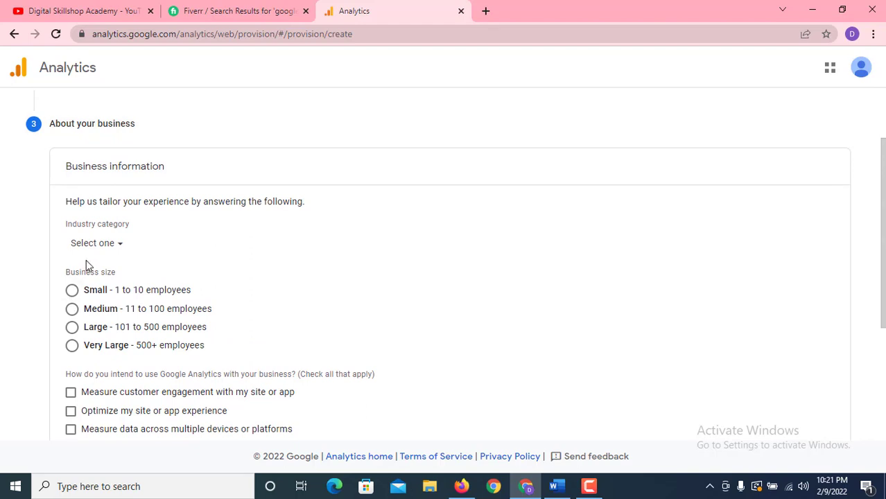
left_click(94, 255)
left_click(113, 270)
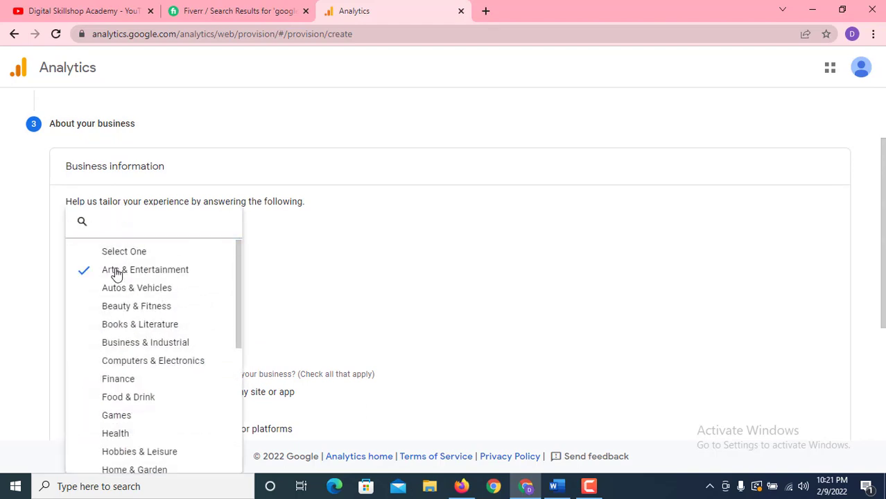
Set the business size to Medium (11 to 100 employees) and choose measuring customer engagement with the site or app as the intended use
left_click(72, 290)
left_click(72, 309)
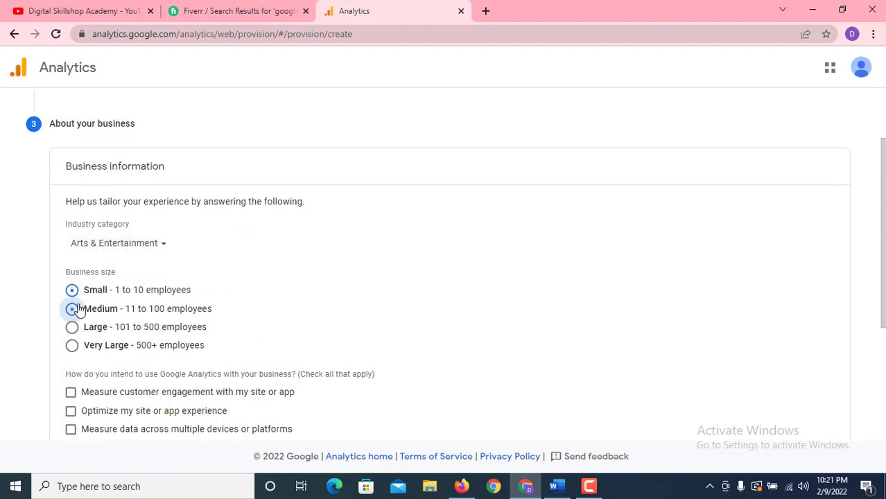
scroll(79, 305, "down", 1)
left_click(71, 297)
scroll(86, 331, "down", 1)
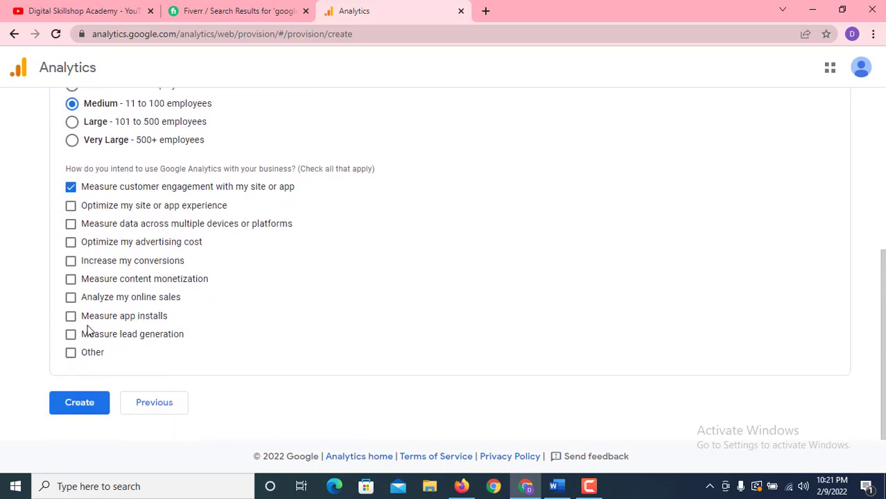
left_click(87, 406)
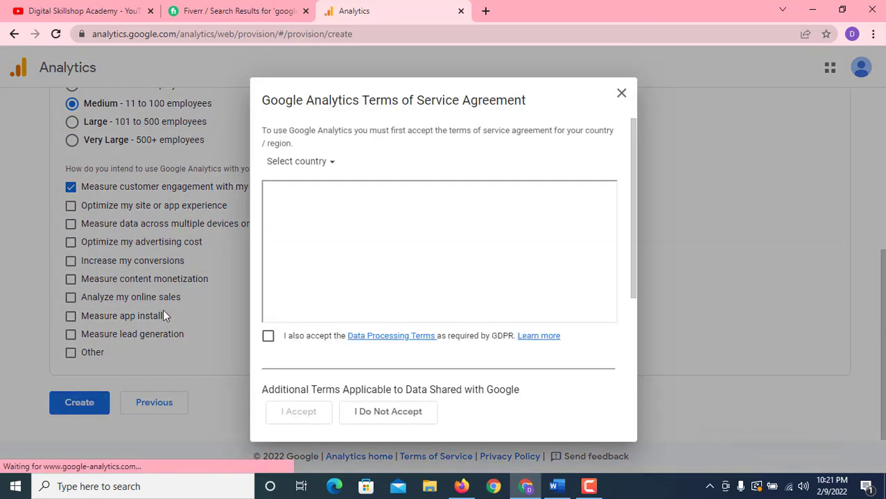
left_click(305, 167)
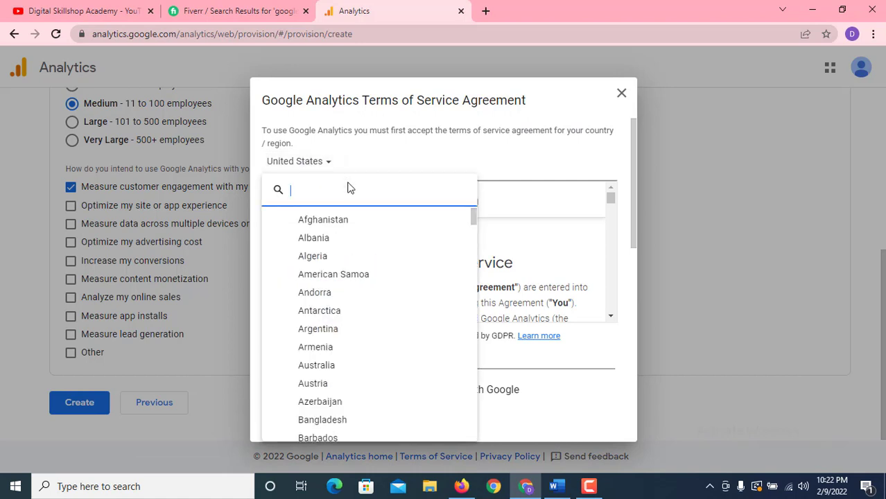
left_click(299, 151)
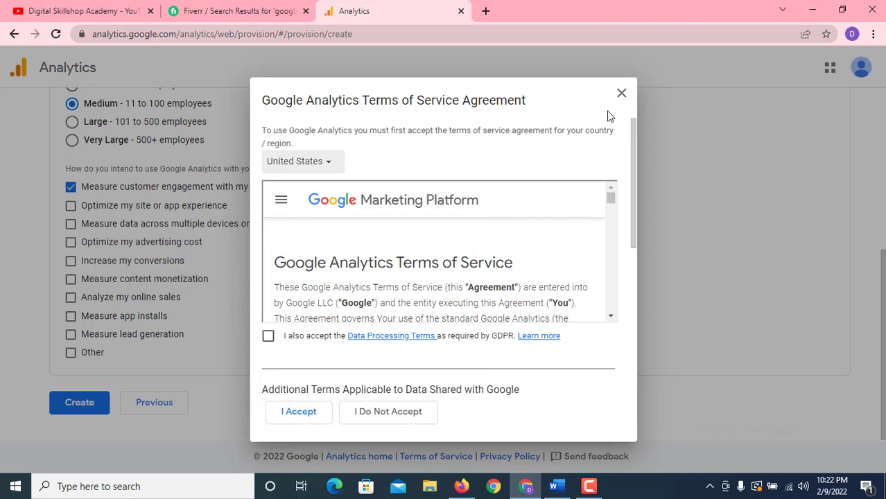
left_click(621, 92)
Reopen the Property setup section, review its details and the Universal Analytics option, and return to the business information
scroll(250, 184, "up", 3)
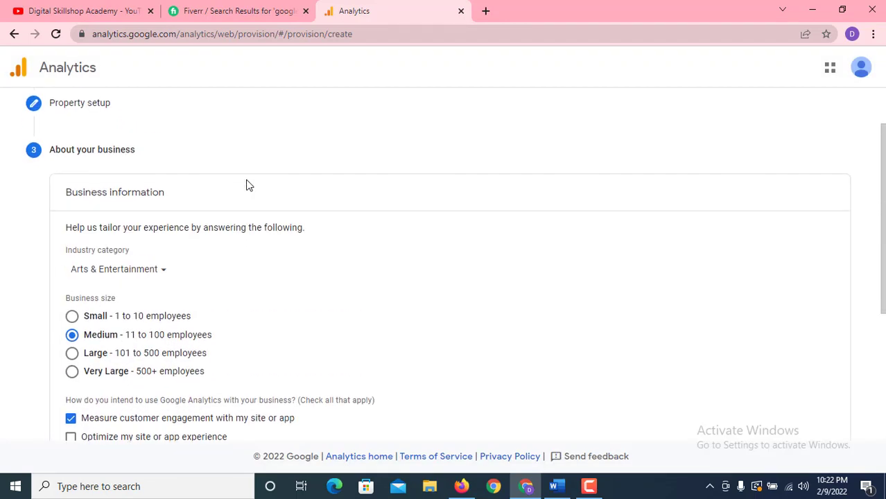
scroll(248, 184, "up", 2)
left_click(85, 171)
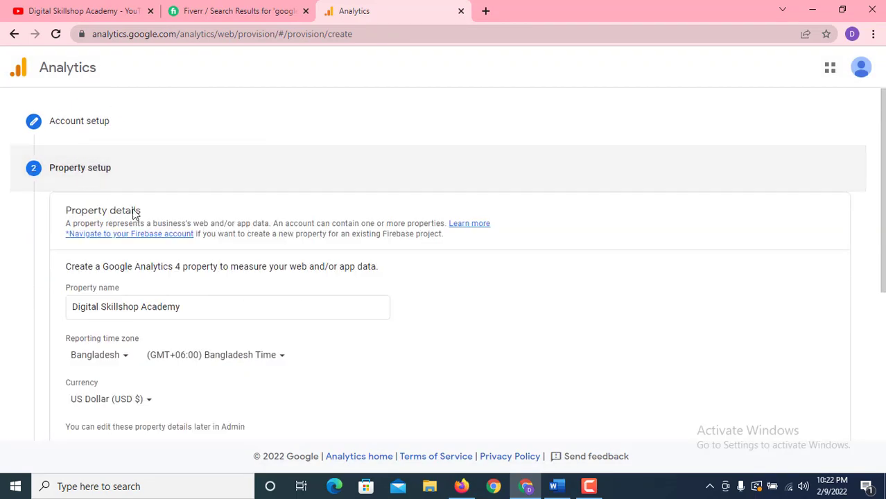
scroll(182, 297, "down", 4)
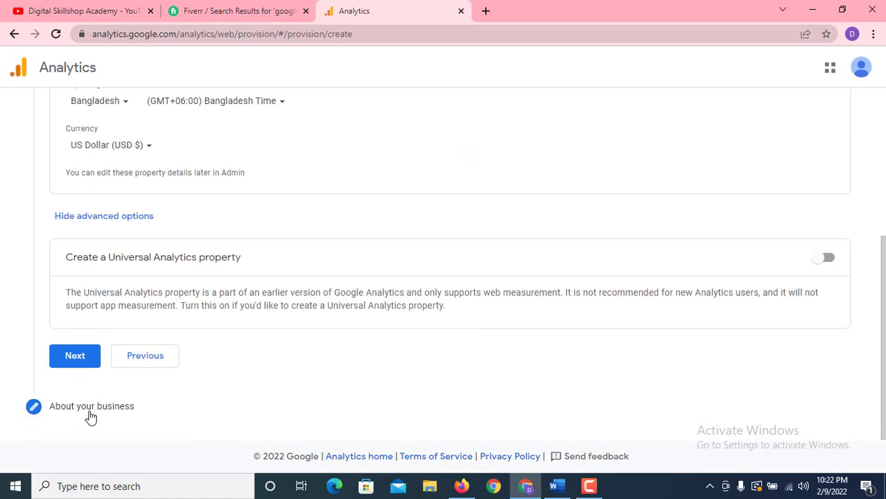
left_click(80, 365)
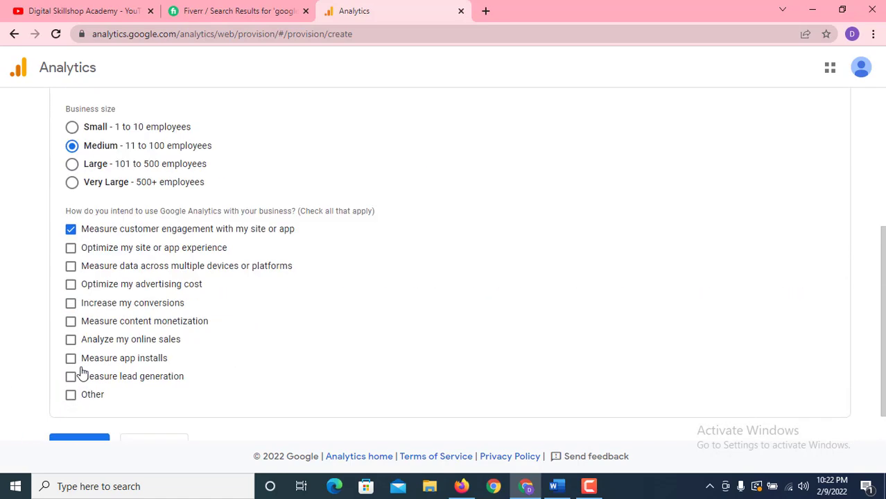
Submit the account creation form and set the country of the Terms of Service Agreement to Bangladesh
scroll(83, 426, "down", 1)
left_click(82, 409)
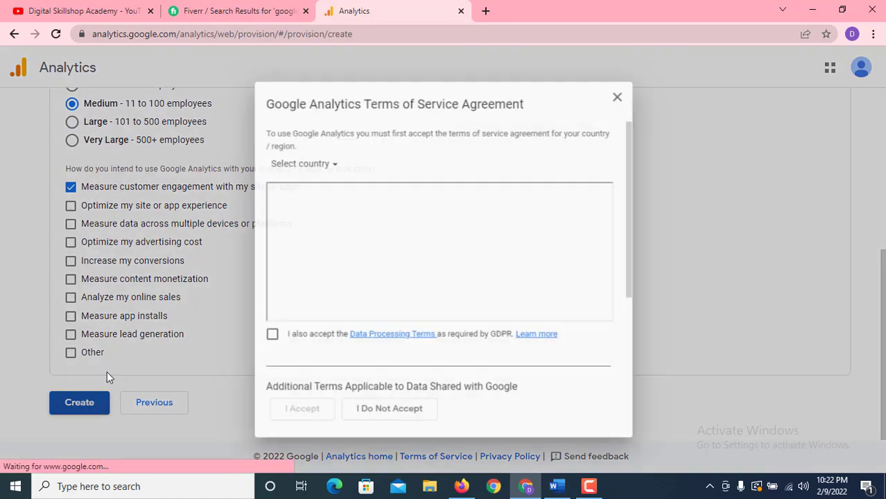
left_click(298, 161)
scroll(364, 276, "down", 4)
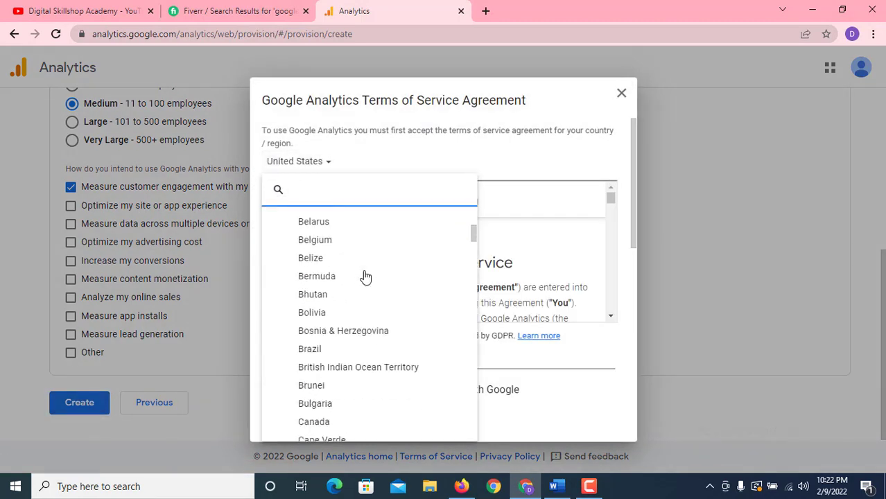
scroll(362, 275, "up", 2)
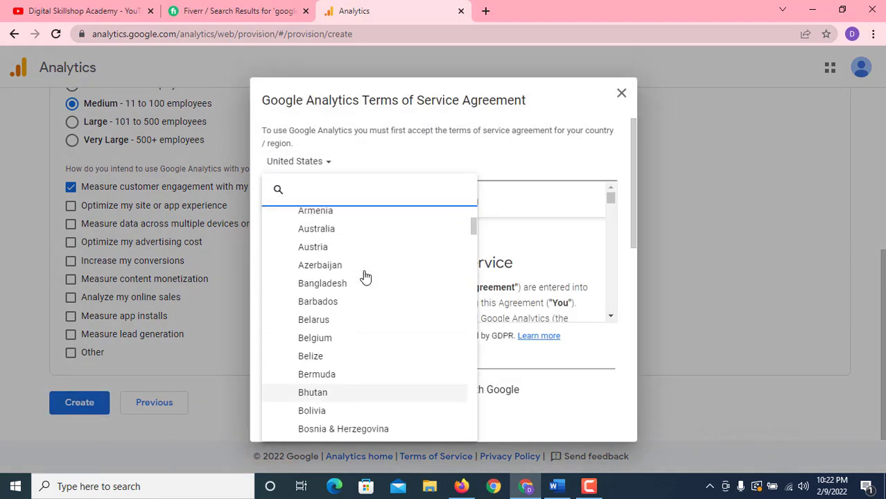
left_click(322, 283)
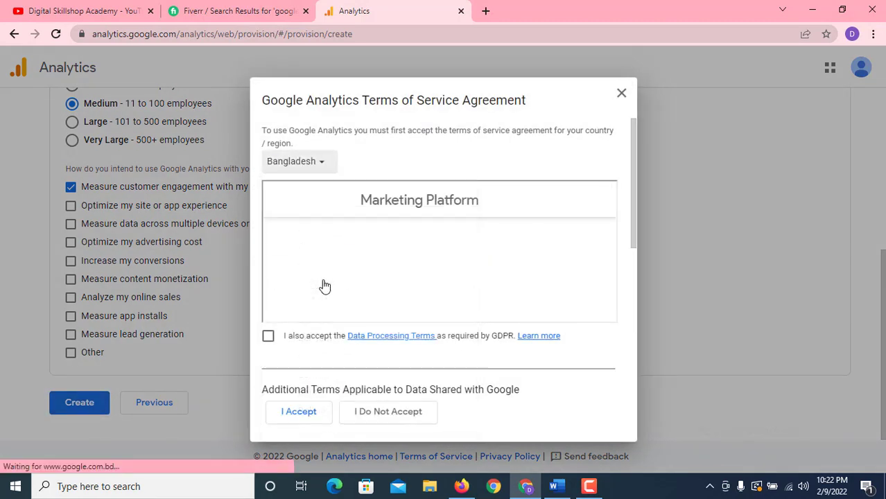
Accept the GDPR Data Processing Terms and the Measurement Controller-Controller Data Protection Terms, and agree to the Terms of Service
left_click(268, 337)
scroll(386, 284, "down", 5)
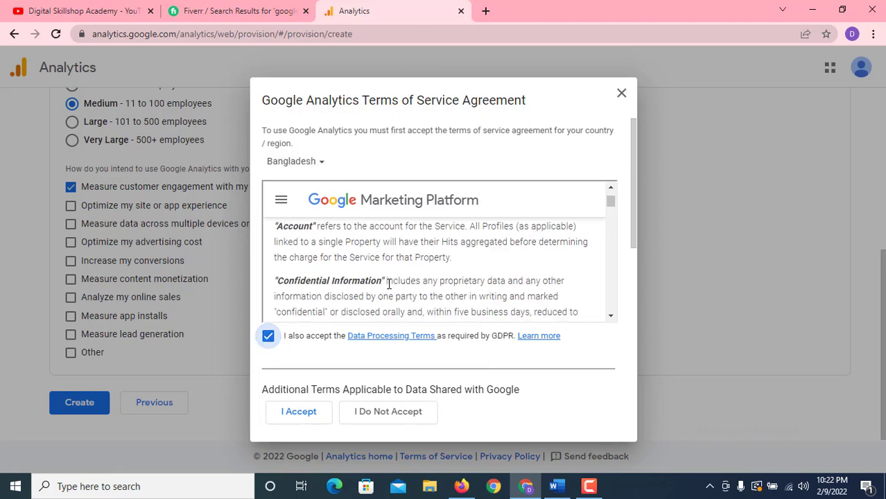
left_click(319, 415)
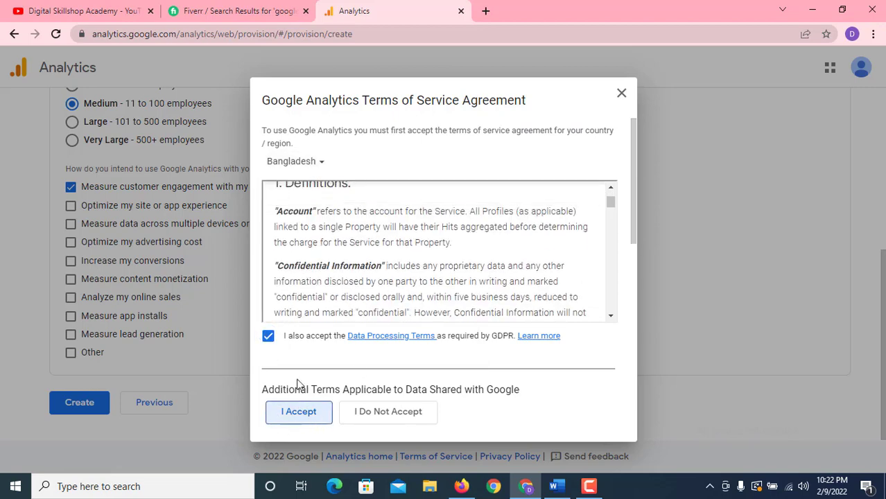
left_click(287, 419)
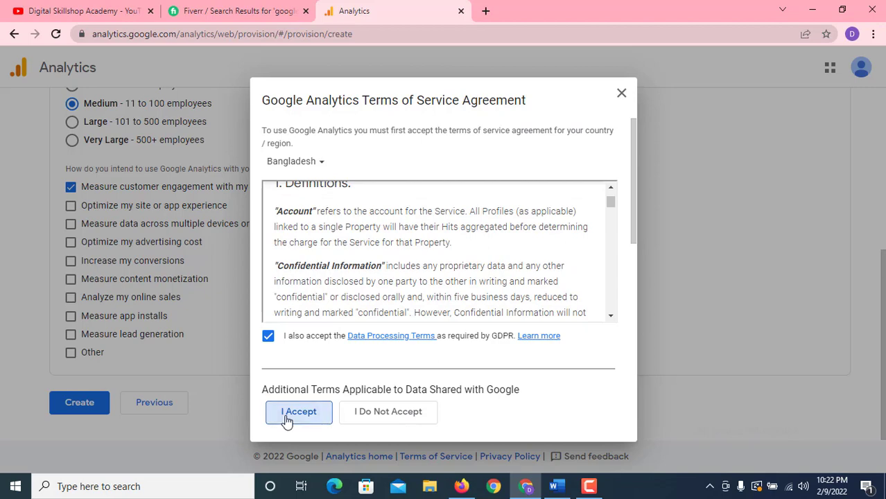
scroll(343, 325, "down", 3)
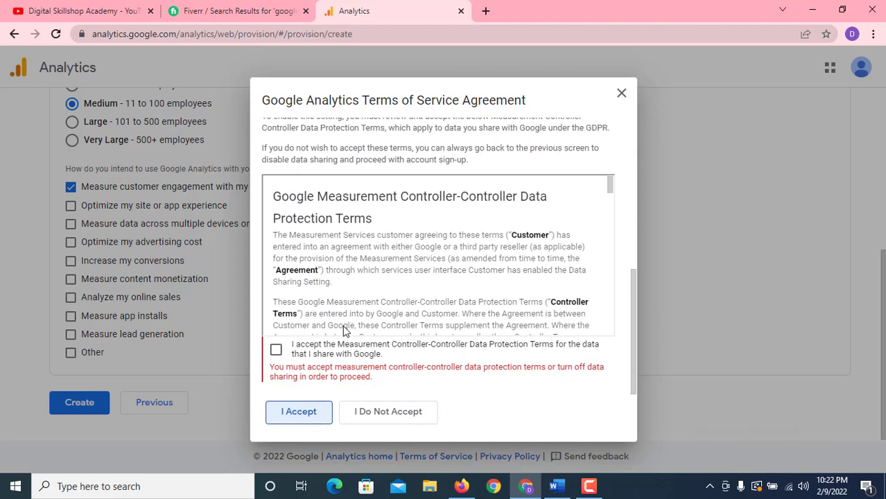
left_click(274, 349)
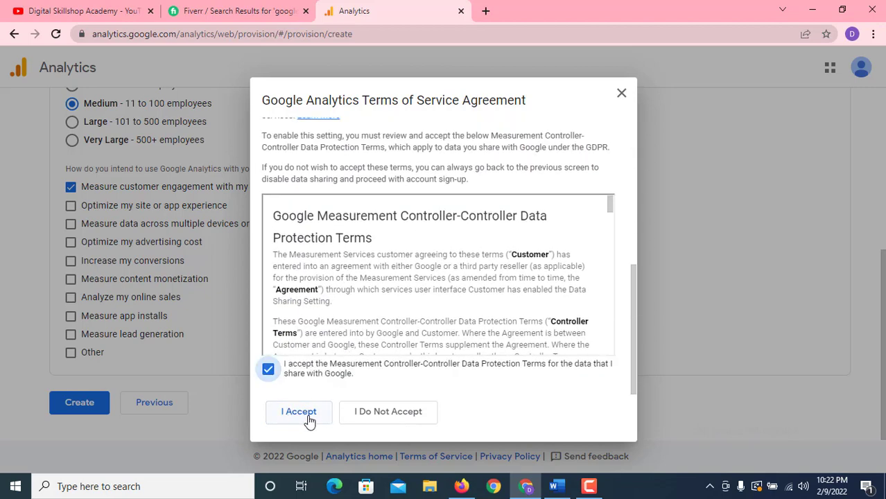
left_click(308, 420)
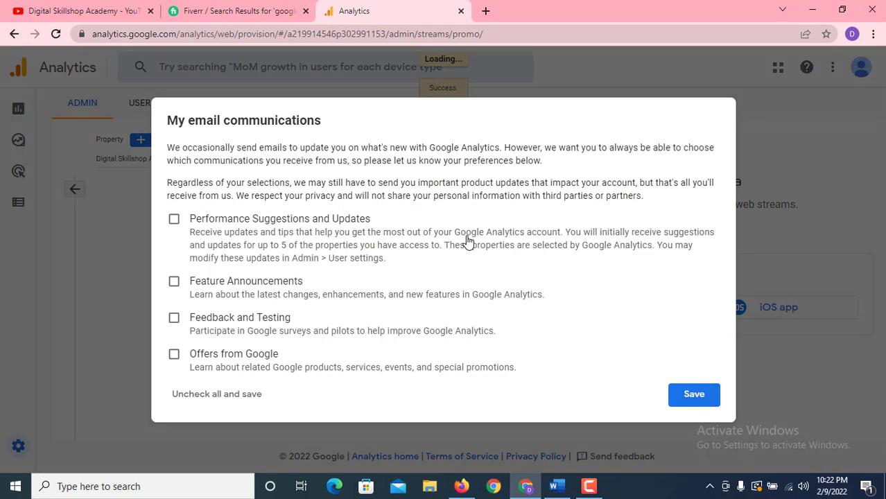
Opt in to Performance Suggestions and Updates, Feature Announcements, Feedback and Testing, and Offers from Google emails, and save the preferences
left_click(174, 219)
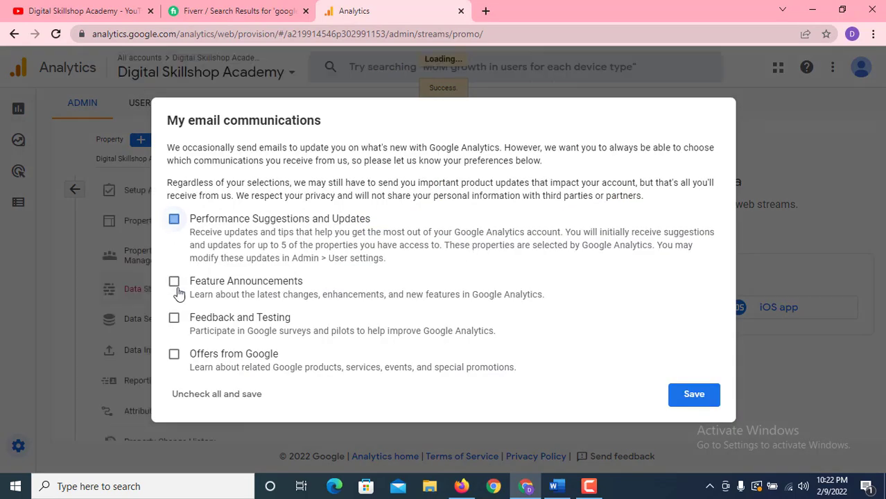
left_click(174, 281)
left_click(174, 318)
left_click(176, 355)
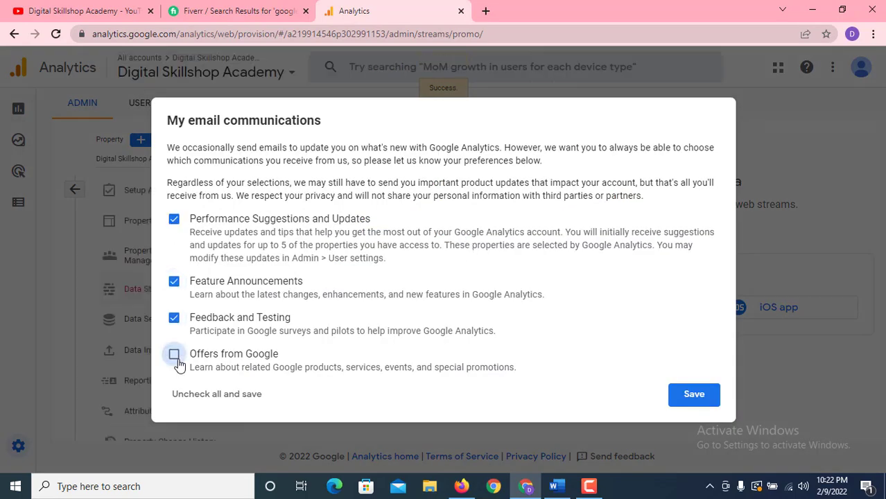
left_click(693, 395)
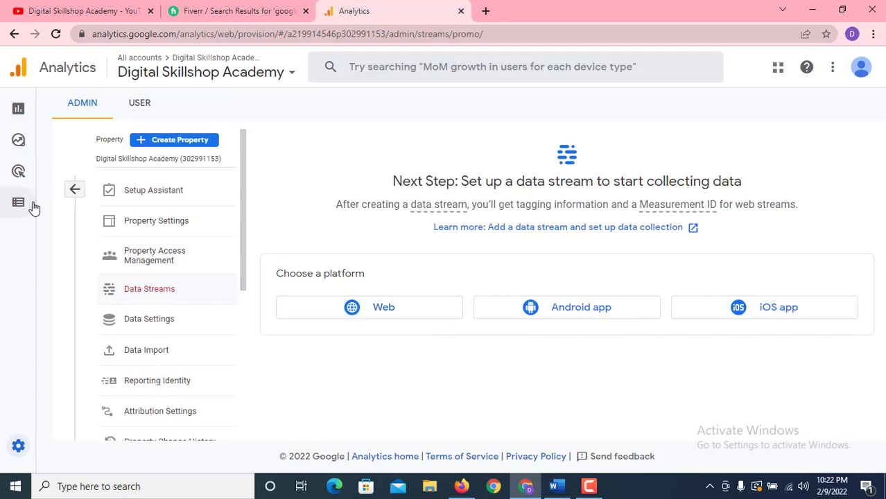
Return to the admin overview, dismiss the tour, review the account and property settings, and reopen the property's Data Streams
left_click(72, 192)
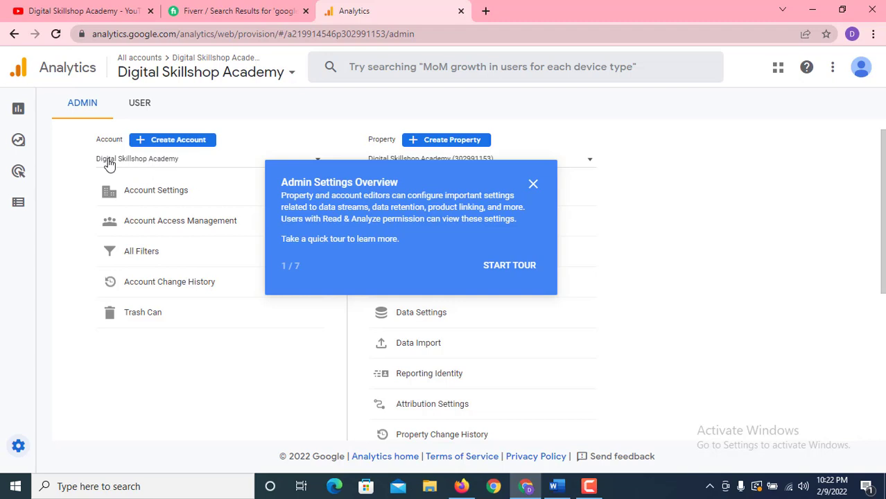
left_click(533, 183)
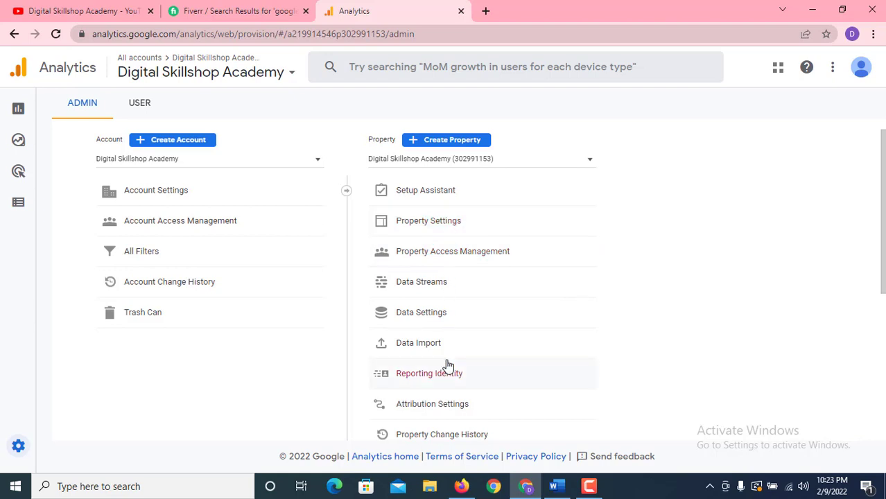
scroll(447, 366, "down", 3)
scroll(447, 366, "up", 3)
left_click(461, 288)
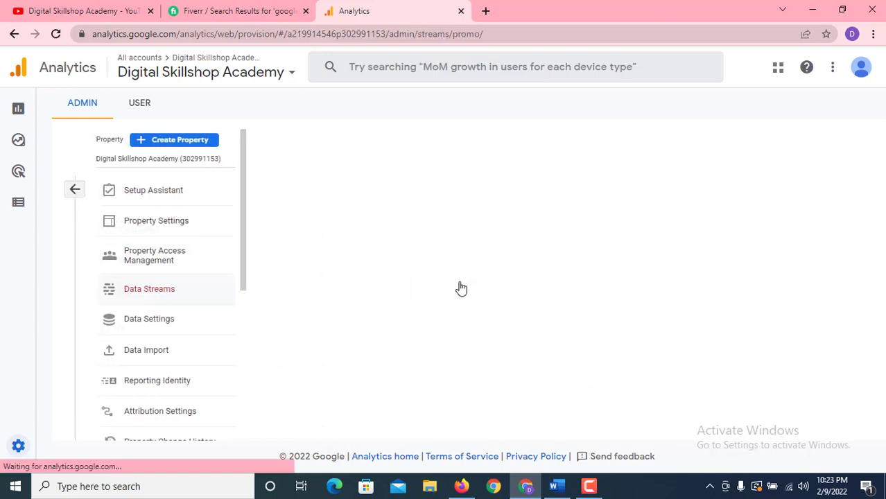